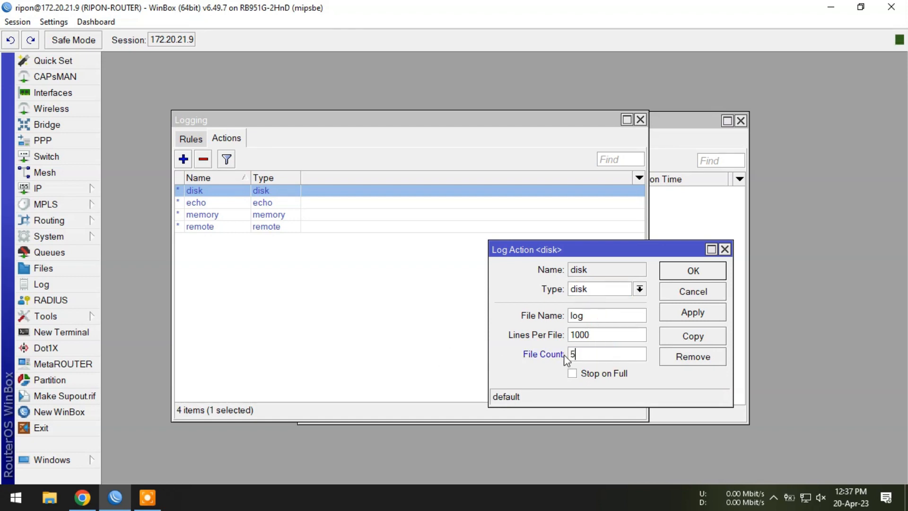
- Save the disk log action with a file count of 5
{"action": "left_click", "coordinate": [693, 315]}
{"action": "left_click", "coordinate": [716, 271]}
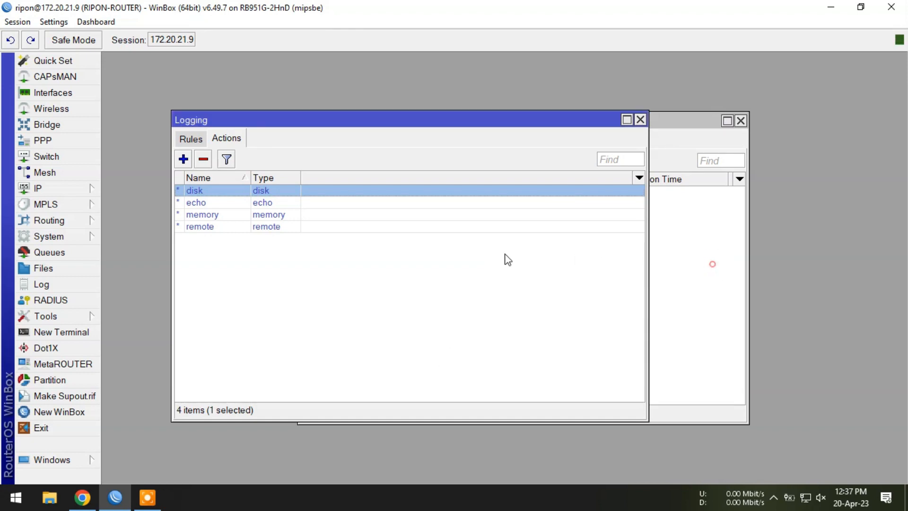
{"action": "left_click", "coordinate": [381, 261]}
- Set the action of the critical logging rule to disk and save the rule
{"action": "left_click", "coordinate": [202, 141]}
{"action": "double_click", "coordinate": [248, 192]}
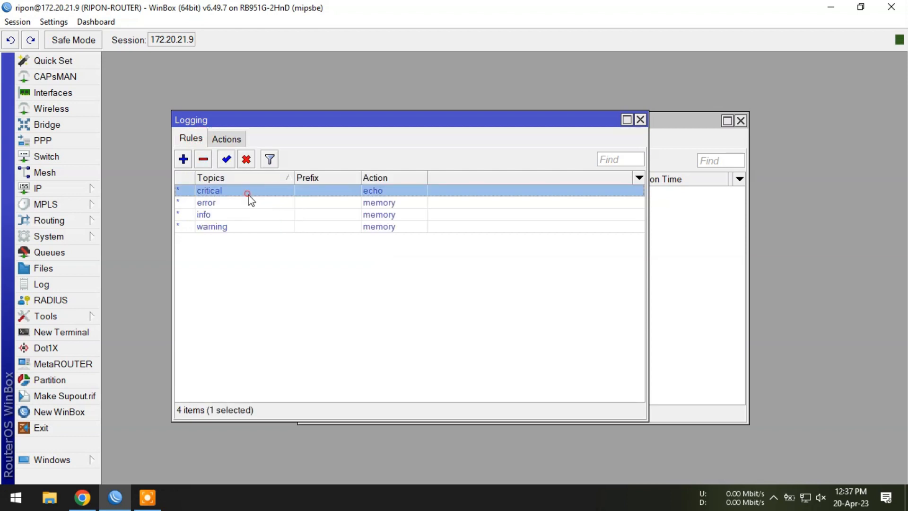
{"action": "left_click", "coordinate": [559, 302]}
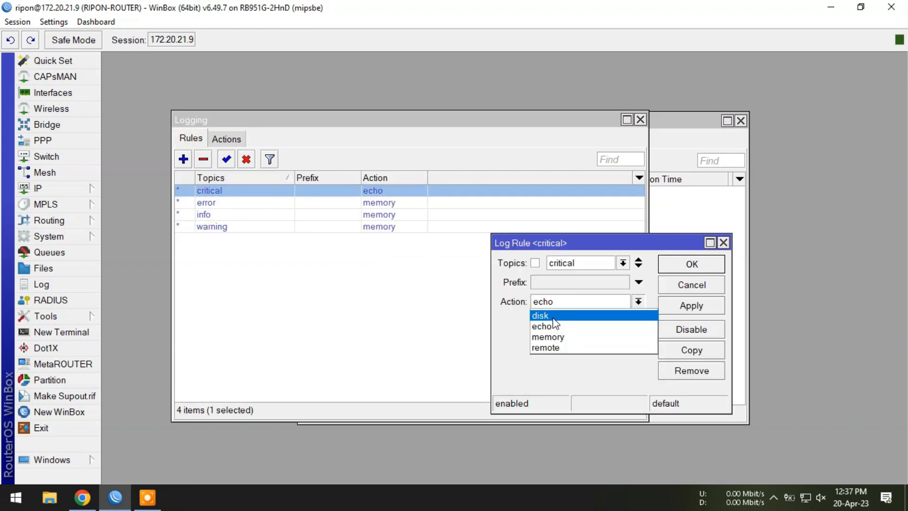
{"action": "left_click", "coordinate": [555, 321]}
{"action": "left_click", "coordinate": [698, 306]}
{"action": "left_click", "coordinate": [691, 263]}
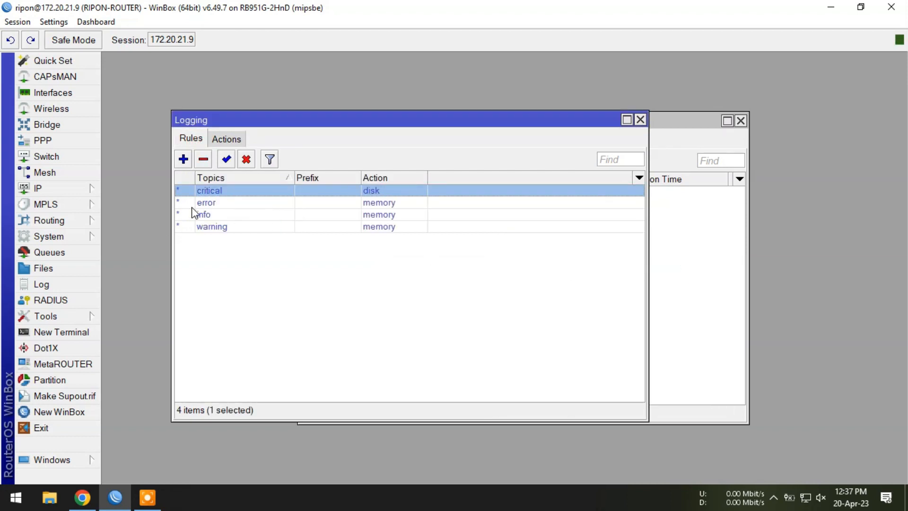
- Set the action of the error logging rule to disk and save it
{"action": "double_click", "coordinate": [204, 202]}
{"action": "left_click", "coordinate": [572, 300]}
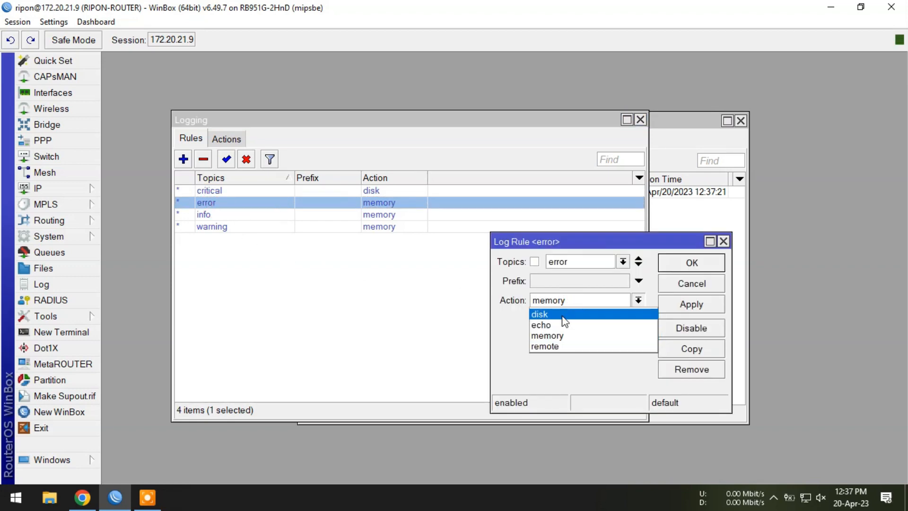
{"action": "left_click", "coordinate": [562, 313]}
{"action": "left_click", "coordinate": [691, 305]}
{"action": "left_click", "coordinate": [698, 265]}
- Change the info logging rule so its action is disk, and save it
{"action": "double_click", "coordinate": [228, 215]}
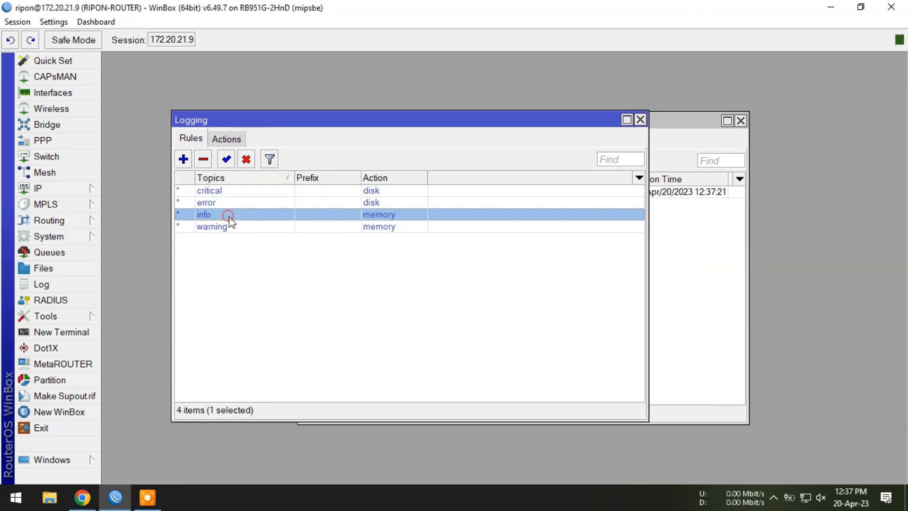
{"action": "left_click", "coordinate": [567, 302]}
{"action": "left_click", "coordinate": [556, 312]}
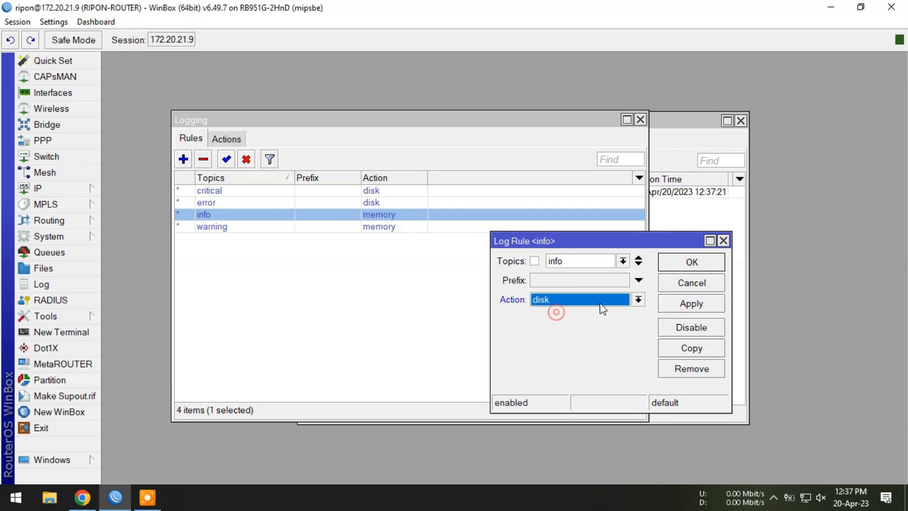
{"action": "left_click", "coordinate": [709, 265]}
- Switch the warning logging rule's action to disk and save the change
{"action": "double_click", "coordinate": [245, 227]}
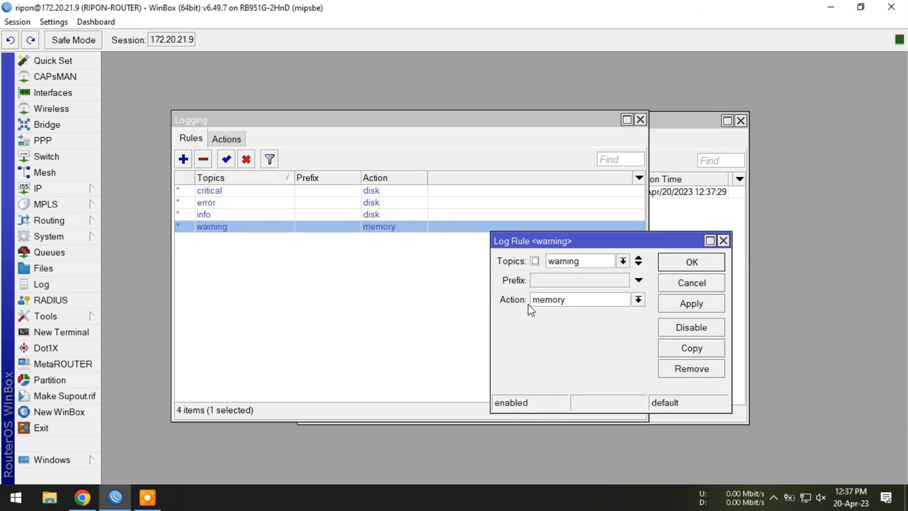
{"action": "left_click", "coordinate": [581, 301]}
{"action": "left_click", "coordinate": [548, 313]}
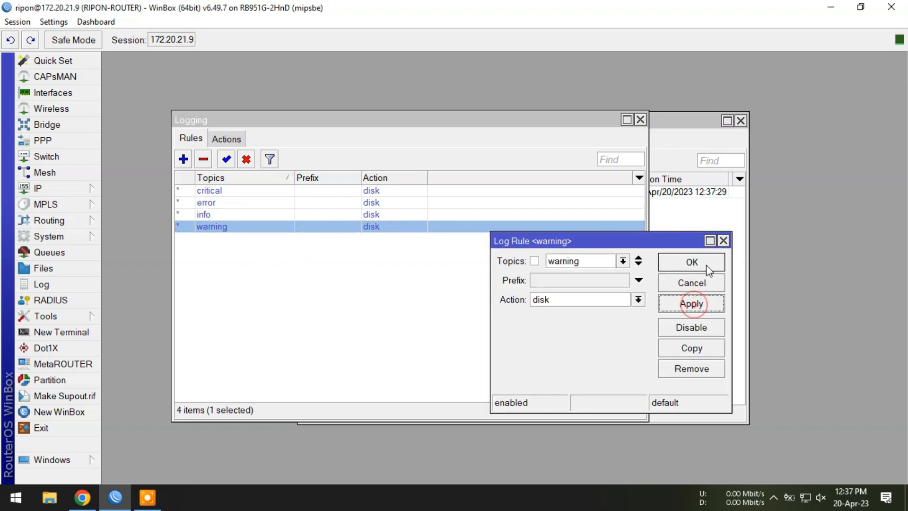
{"action": "left_click", "coordinate": [706, 263]}
- Open the router log, then bring the file list in front of it and select log.0.txt
{"action": "left_click", "coordinate": [42, 284]}
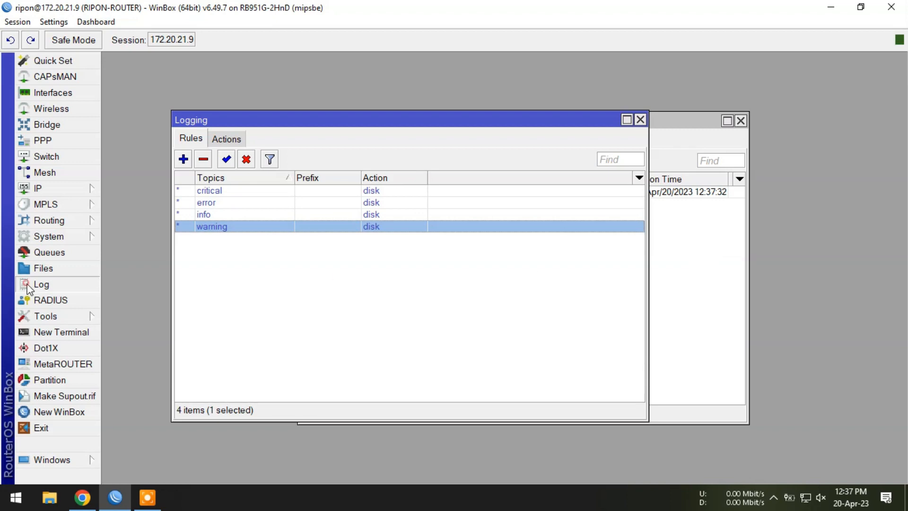
{"action": "left_click_drag", "start_coordinate": [489, 194], "coordinate": [362, 246]}
{"action": "left_click", "coordinate": [678, 222]}
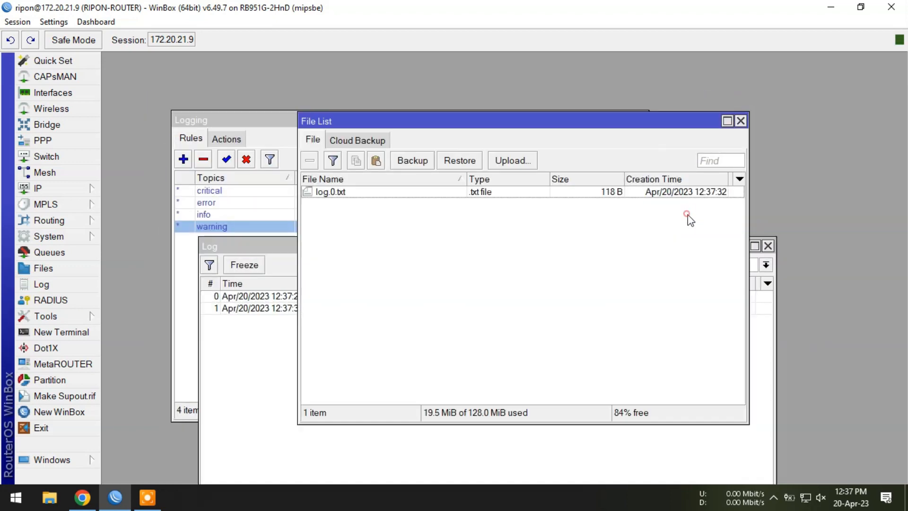
{"action": "left_click_drag", "start_coordinate": [449, 122], "coordinate": [441, 99]}
{"action": "left_click", "coordinate": [317, 169]}
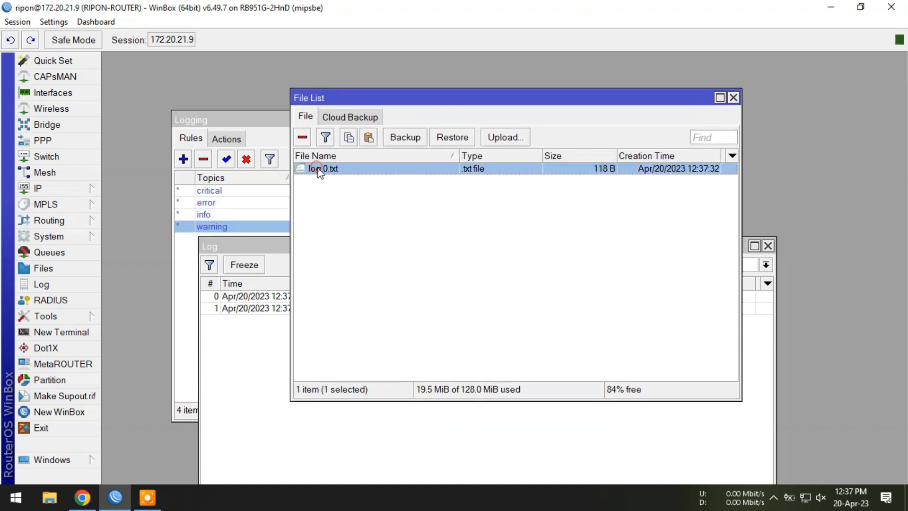
- Open a new WinBox login window and repeatedly try connecting to 172.20.21.9 with an invalid login name
{"action": "left_click", "coordinate": [55, 411]}
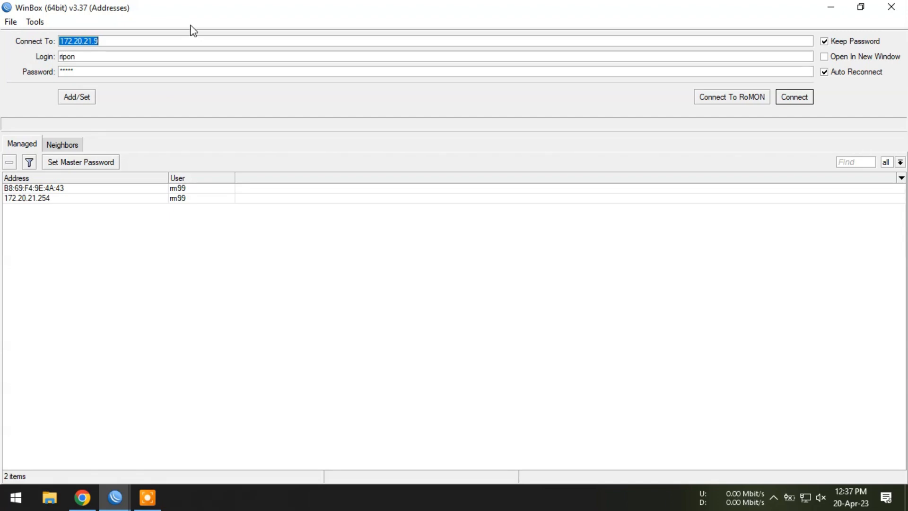
{"action": "left_click", "coordinate": [112, 56]}
{"action": "left_click_drag", "start_coordinate": [396, 4], "coordinate": [685, 218]}
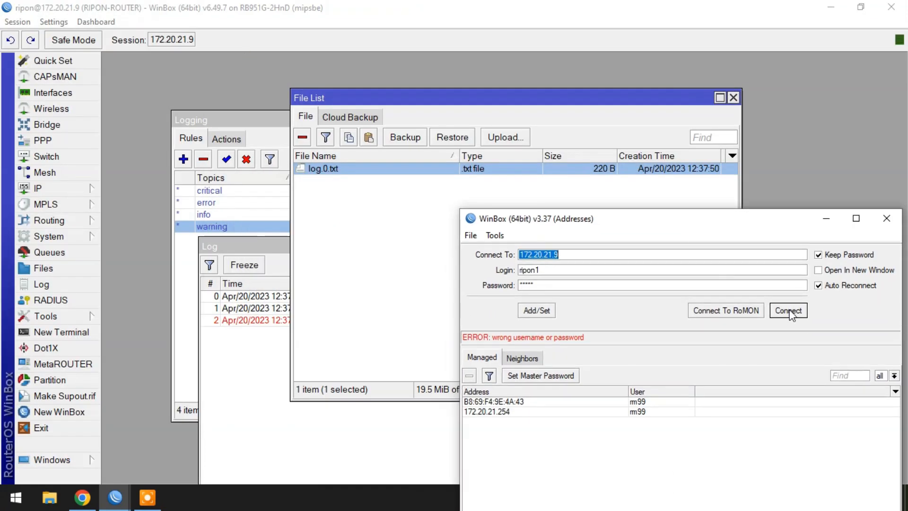
{"action": "left_click", "coordinate": [789, 311]}
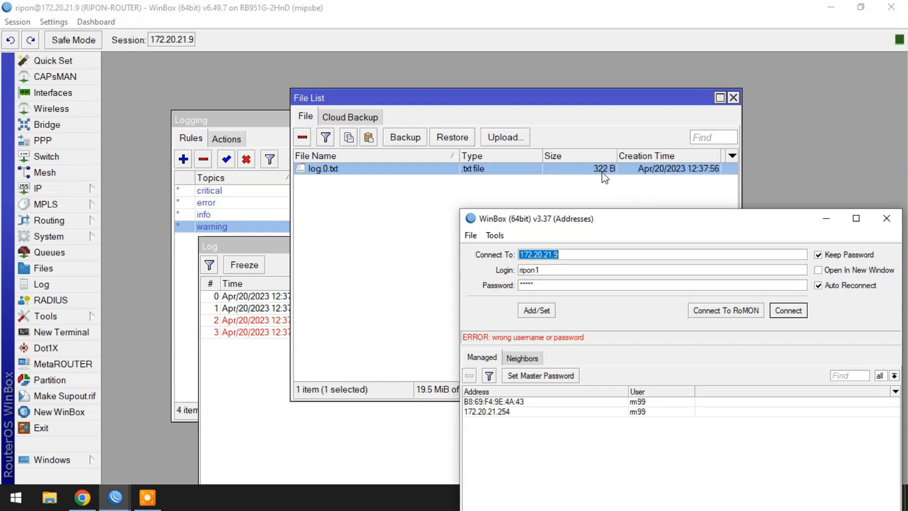
{"action": "left_click", "coordinate": [787, 312]}
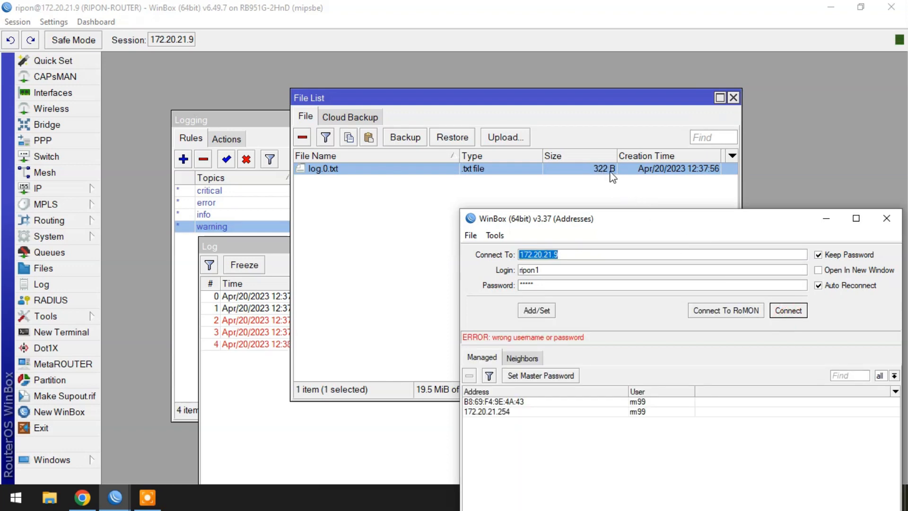
- Minimize the login window, close the file list and examine the login attempt entries in the log
{"action": "left_click_drag", "start_coordinate": [649, 224], "coordinate": [577, 211]}
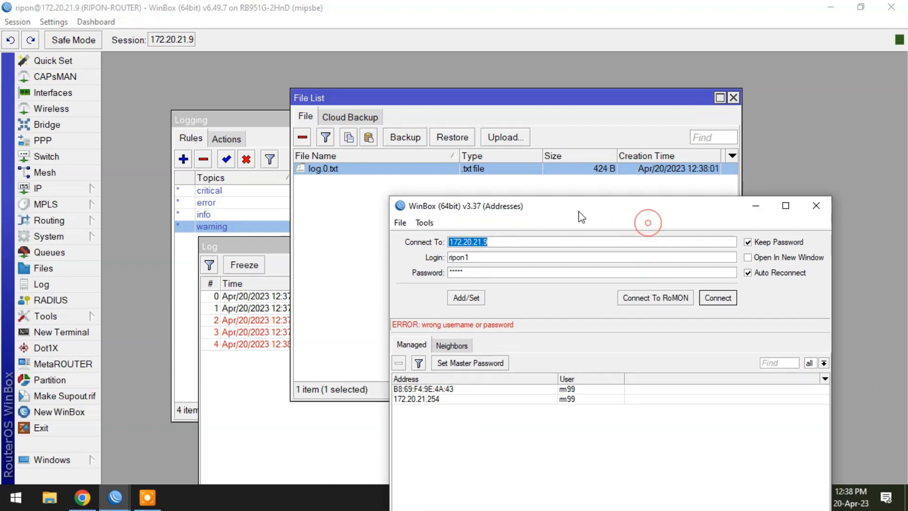
{"action": "left_click", "coordinate": [756, 208]}
{"action": "left_click", "coordinate": [733, 98]}
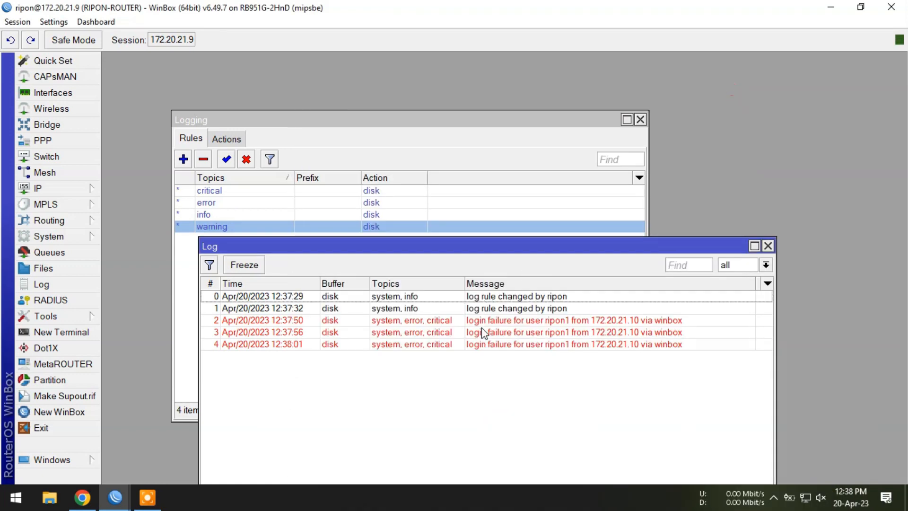
{"action": "left_click", "coordinate": [490, 345]}
{"action": "left_click", "coordinate": [406, 411]}
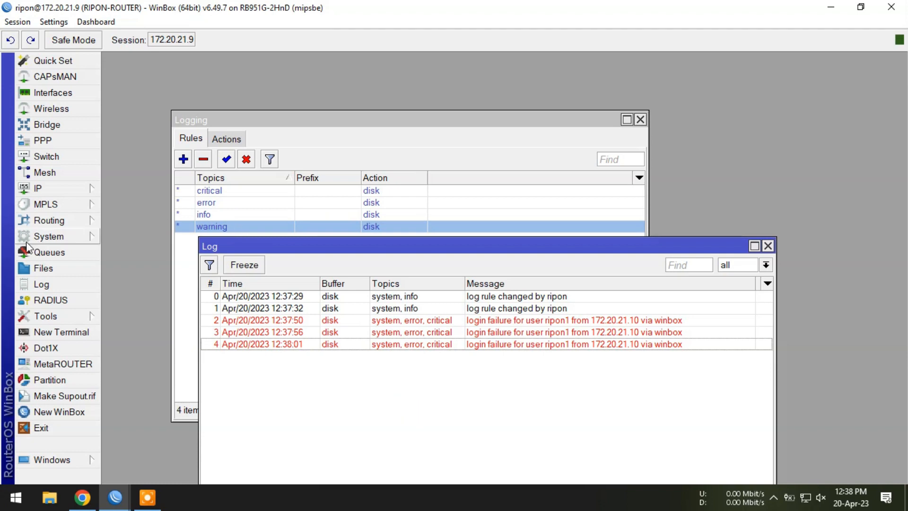
- Copy log.0.txt from the router's file list and paste it onto the Windows desktop
{"action": "left_click", "coordinate": [43, 268]}
{"action": "left_click", "coordinate": [334, 170]}
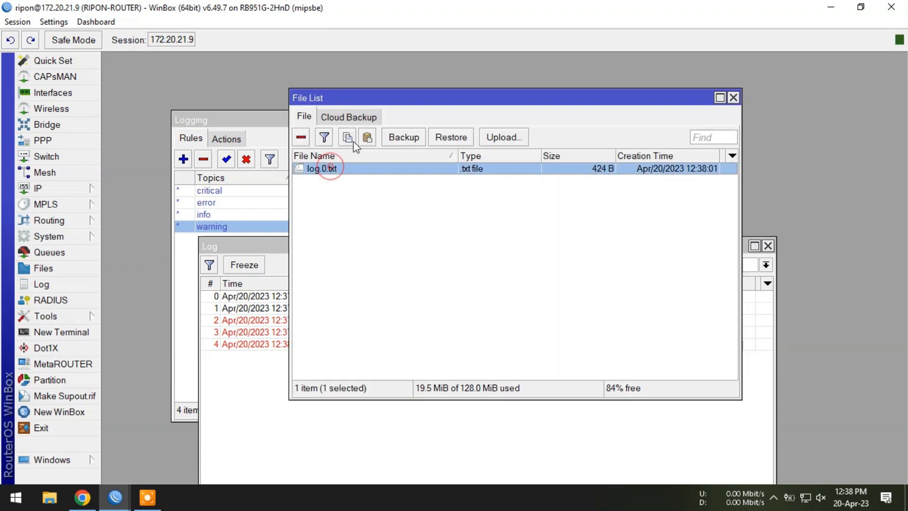
{"action": "left_click", "coordinate": [347, 137]}
{"action": "left_click", "coordinate": [830, 7]}
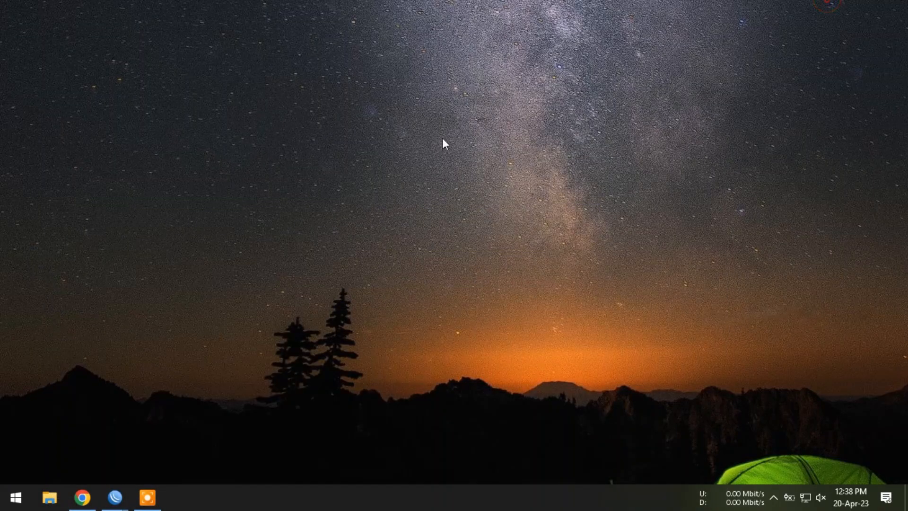
{"action": "right_click", "coordinate": [77, 77]}
{"action": "left_click", "coordinate": [113, 137]}
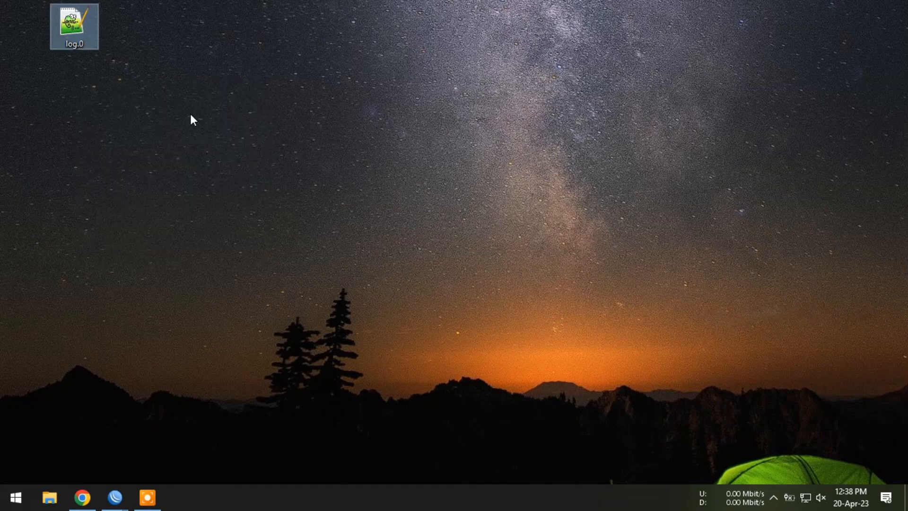
- Open the desktop copy of log.0.txt in Notepad++, review all its log entries and close it
{"action": "left_click", "coordinate": [167, 103]}
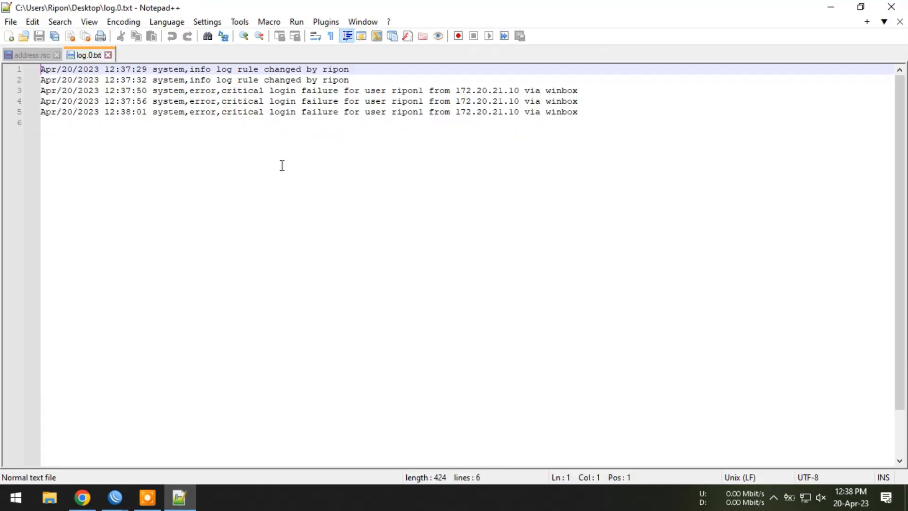
{"action": "left_click_drag", "start_coordinate": [581, 113], "coordinate": [41, 69]}
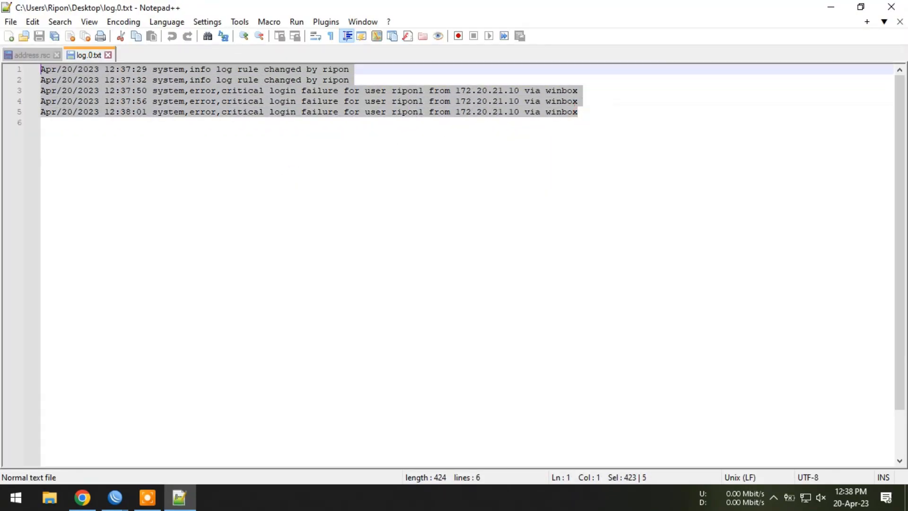
{"action": "left_click", "coordinate": [647, 122]}
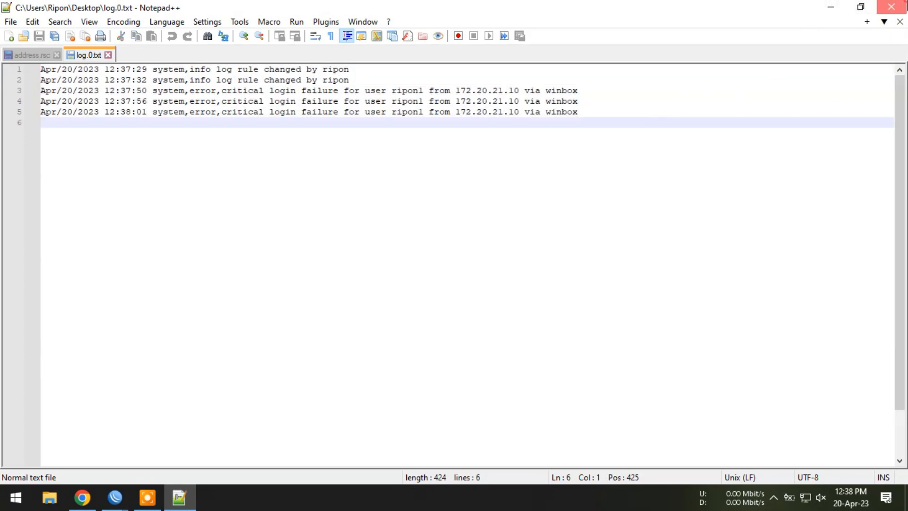
{"action": "left_click", "coordinate": [891, 6]}
- Return to the WinBox login window, correct the login name and connect to 172.20.21.9
{"action": "mouse_move", "coordinate": [115, 497]}
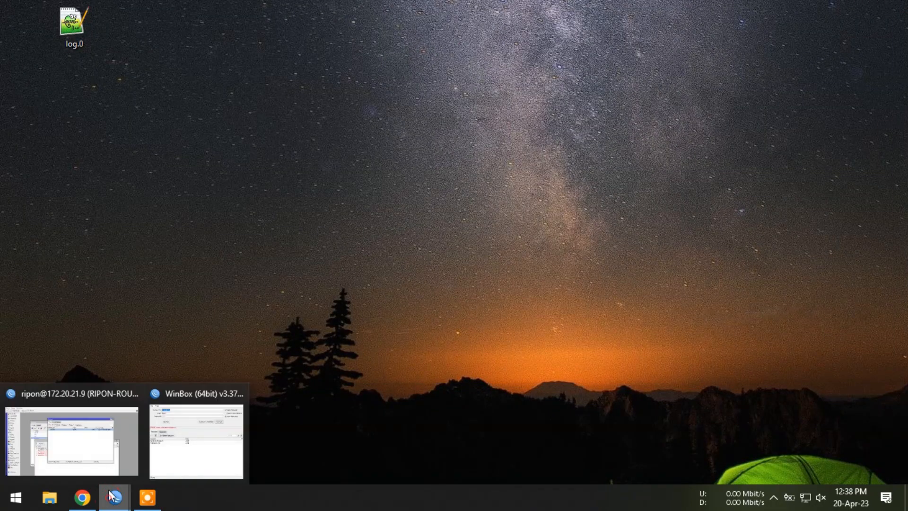
{"action": "left_click", "coordinate": [201, 441]}
{"action": "left_click_drag", "start_coordinate": [508, 201], "coordinate": [408, 72]}
{"action": "left_click", "coordinate": [416, 106]}
{"action": "left_click", "coordinate": [407, 119]}
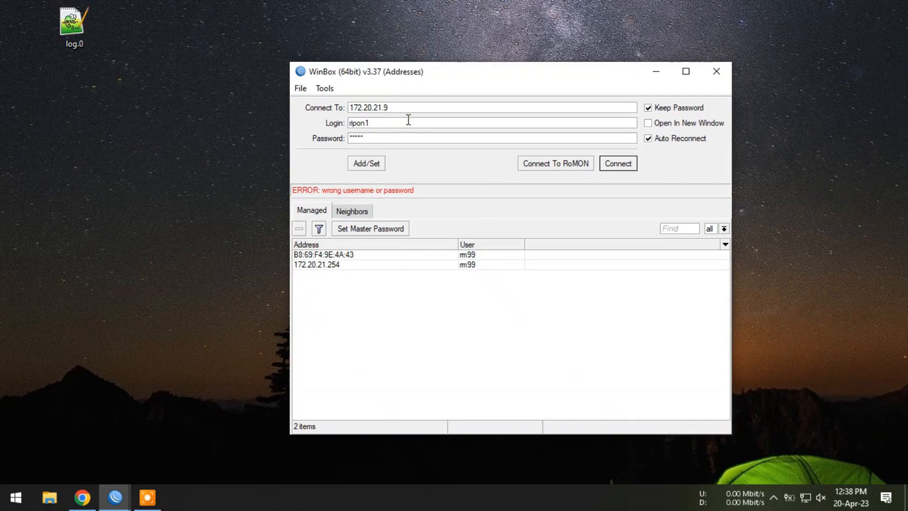
{"action": "left_click", "coordinate": [616, 164]}
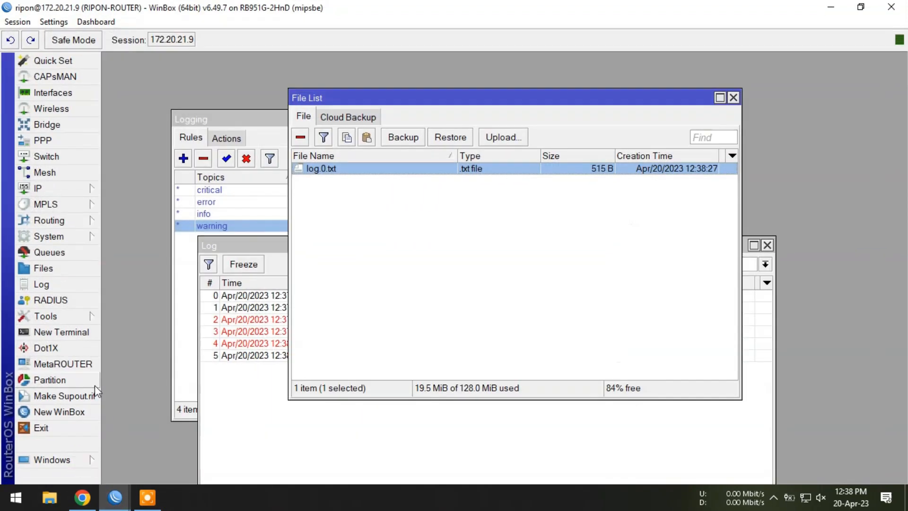
- Bring the log window forward in the original router session and inspect the newest login entry
{"action": "left_click", "coordinate": [60, 285]}
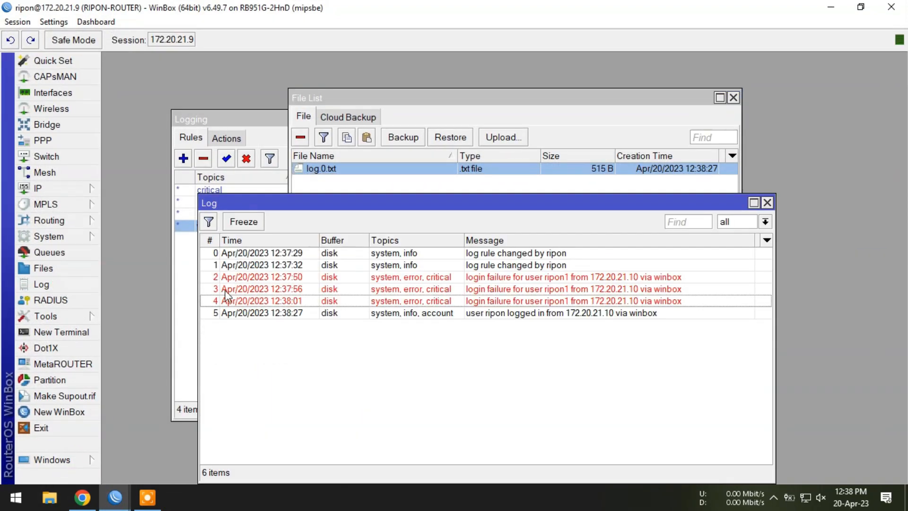
{"action": "left_click", "coordinate": [348, 314]}
{"action": "left_click", "coordinate": [648, 386]}
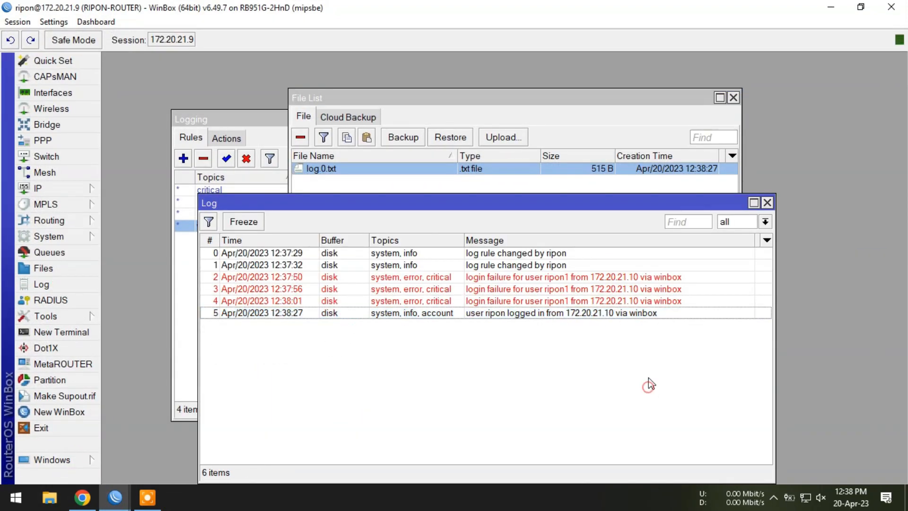
- Copy the updated log.0.txt from the router's file list and paste it onto the desktop
{"action": "left_click", "coordinate": [353, 185]}
{"action": "left_click", "coordinate": [338, 172]}
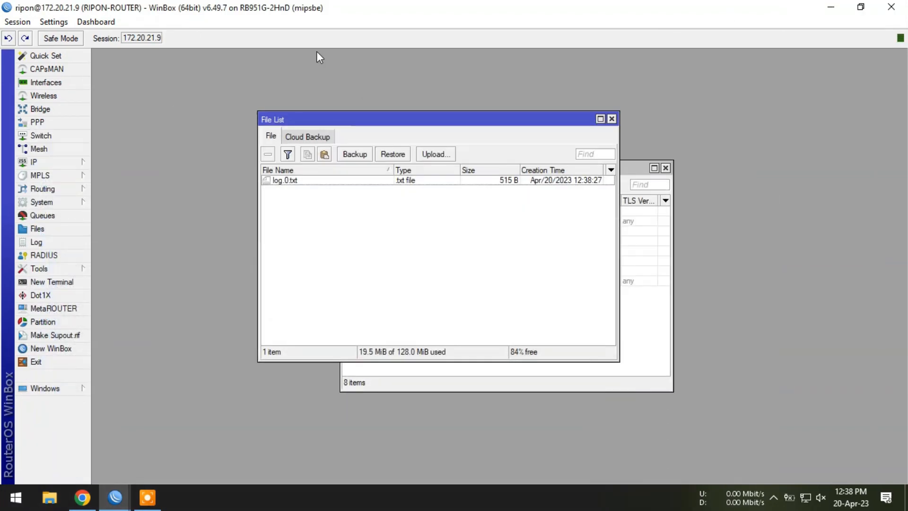
{"action": "left_click", "coordinate": [831, 6]}
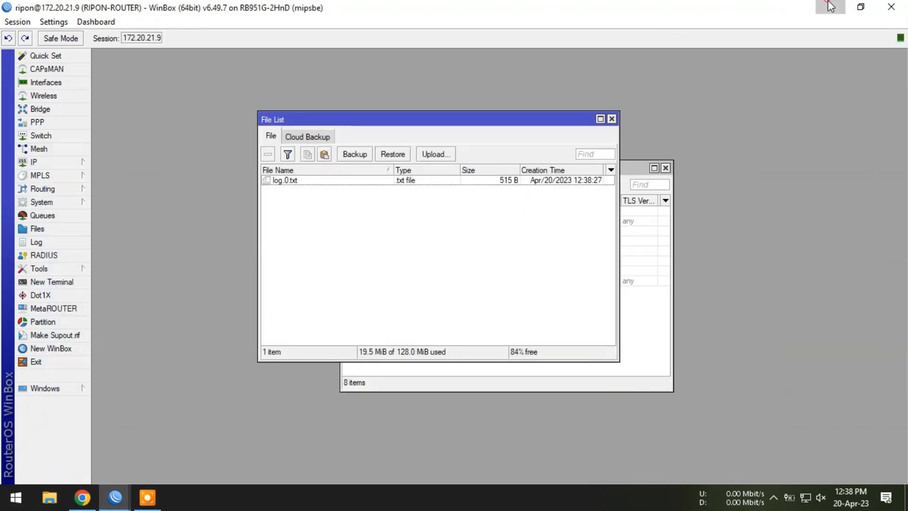
{"action": "right_click", "coordinate": [180, 151]}
{"action": "left_click", "coordinate": [199, 206]}
{"action": "left_click", "coordinate": [365, 140]}
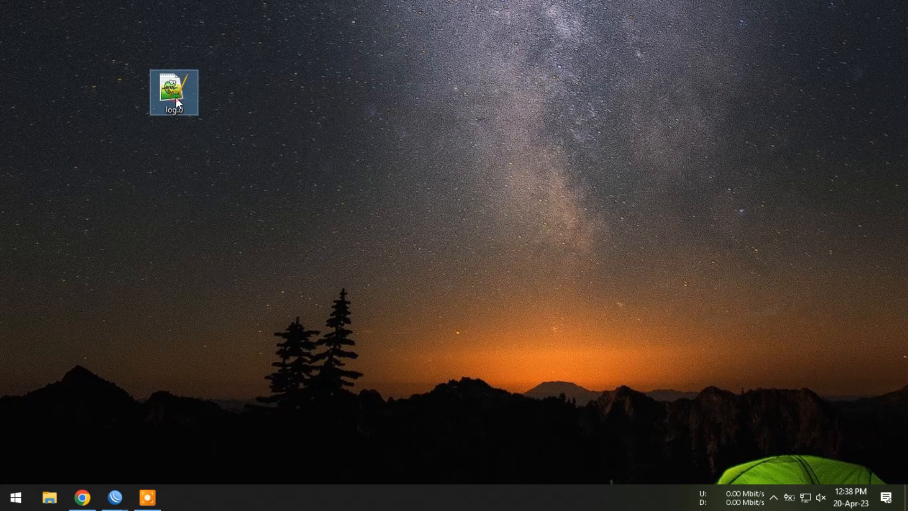
- Open the updated log.0.txt from the desktop and highlight its last log line
{"action": "double_click", "coordinate": [175, 98]}
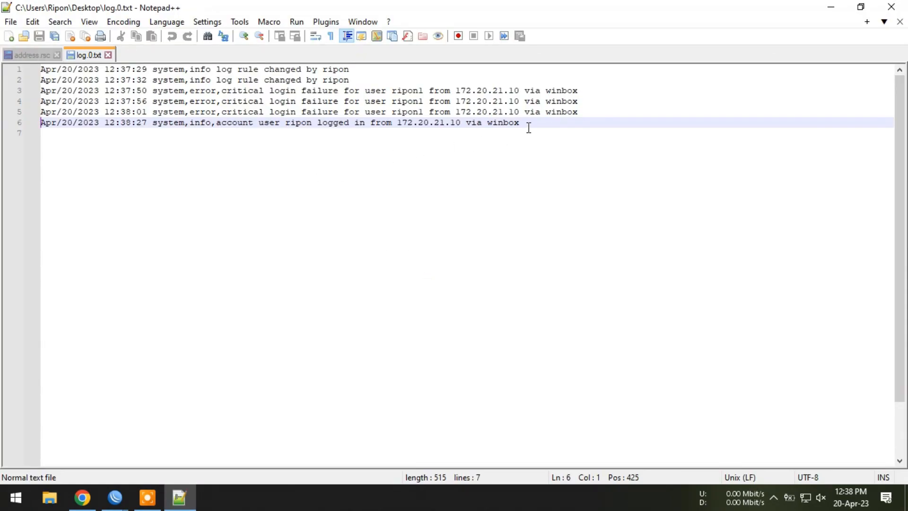
{"action": "left_click_drag", "start_coordinate": [529, 126], "coordinate": [40, 124]}
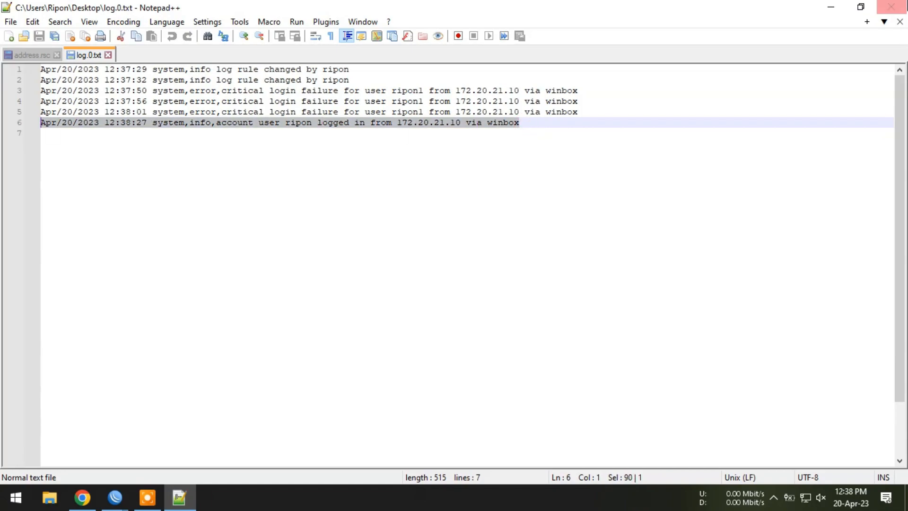
- Close the log text file and open the disk list in the router session
{"action": "left_click", "coordinate": [891, 7]}
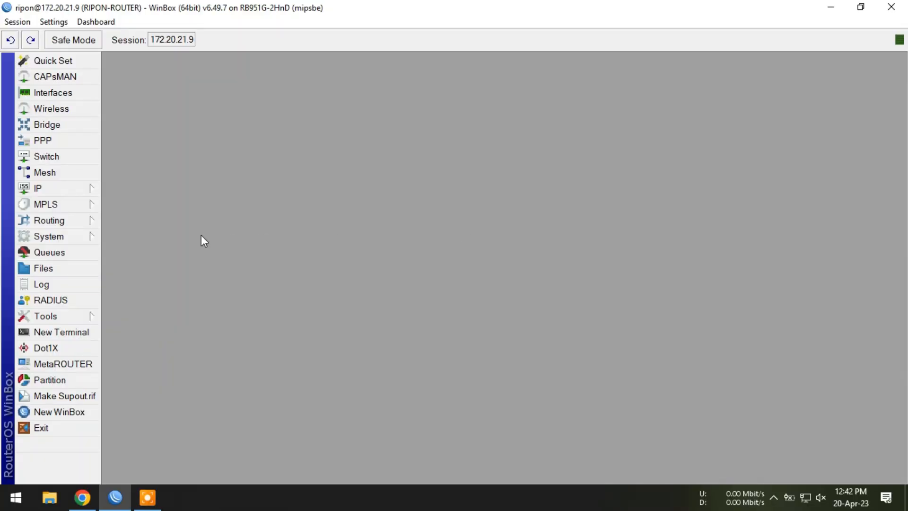
{"action": "left_click", "coordinate": [77, 236]}
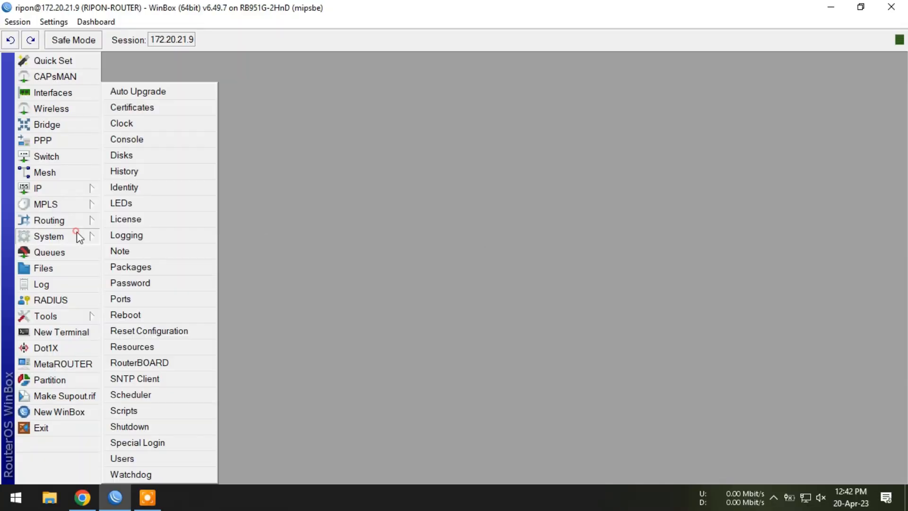
{"action": "left_click", "coordinate": [142, 157]}
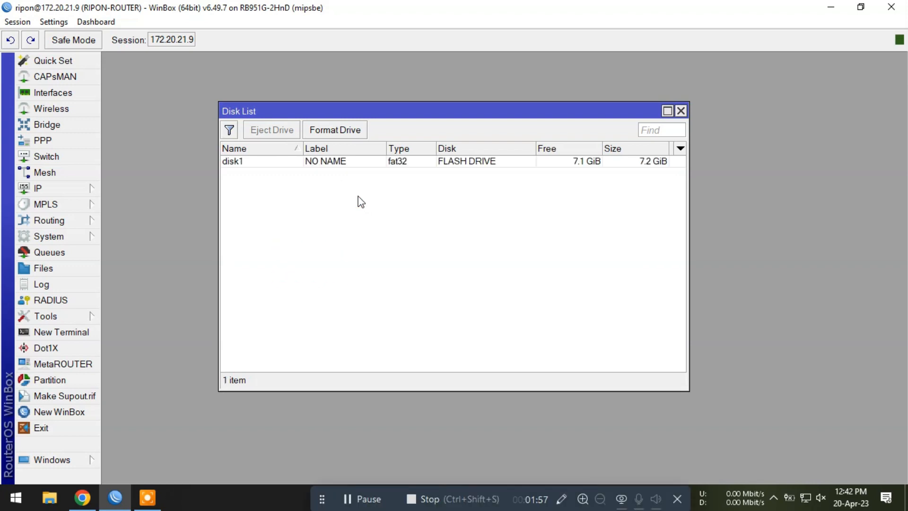
- Try to format the mounted disk1 flash drive with the fat32 file system
{"action": "left_click", "coordinate": [325, 163]}
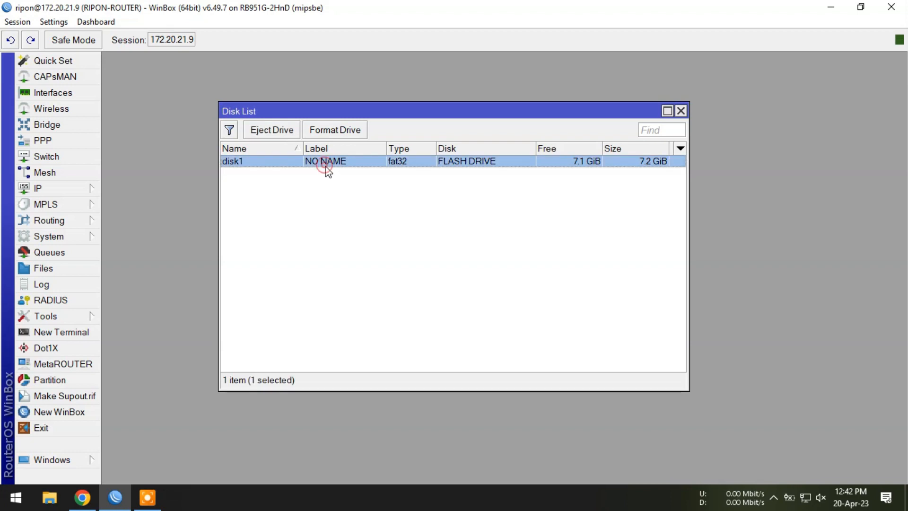
{"action": "left_click", "coordinate": [338, 131]}
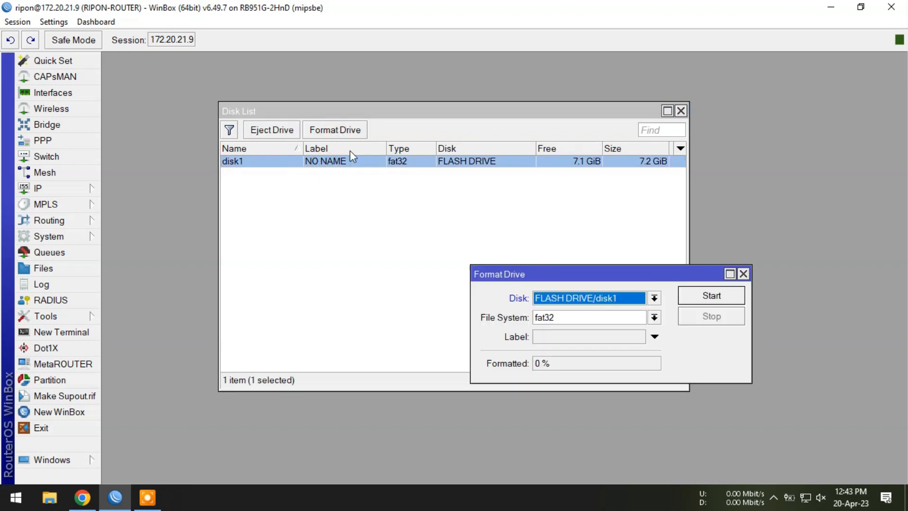
{"action": "left_click", "coordinate": [708, 293]}
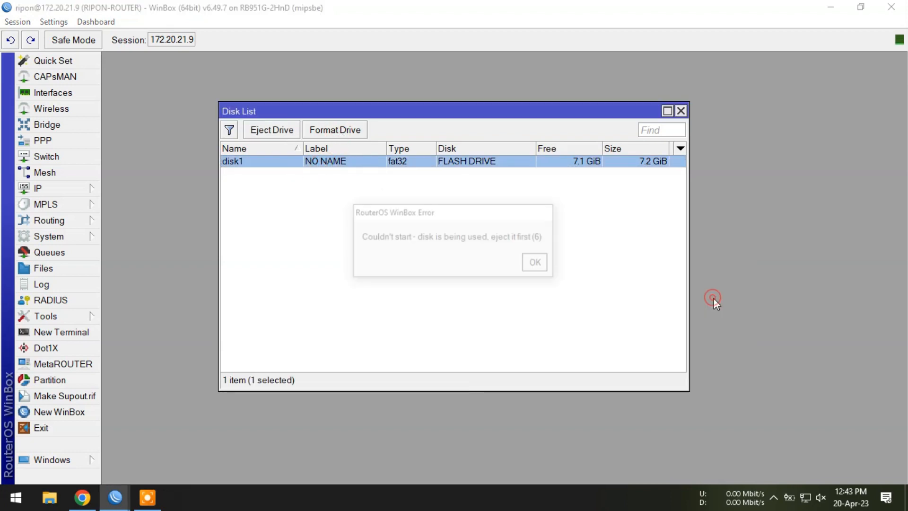
{"action": "left_click", "coordinate": [538, 263]}
- Eject the flash drive from the router and format it with the fat32 file system
{"action": "left_click", "coordinate": [282, 136]}
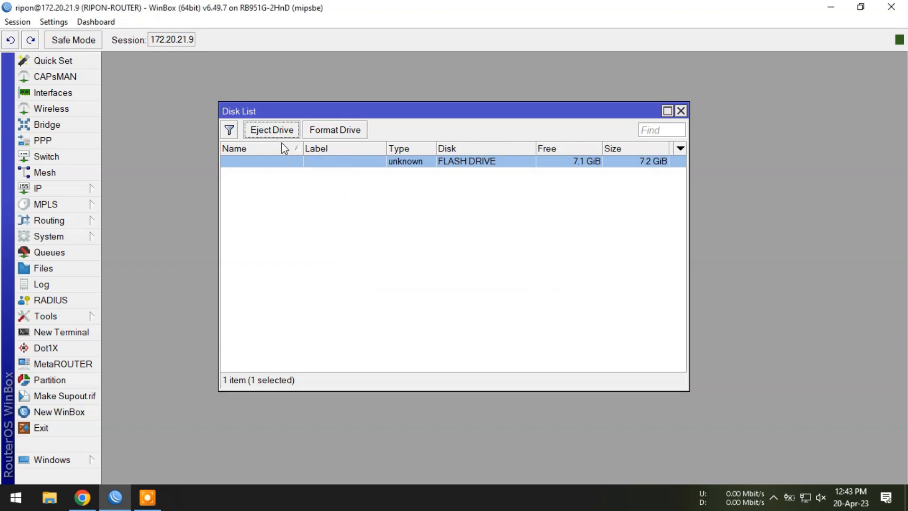
{"action": "left_click", "coordinate": [341, 131]}
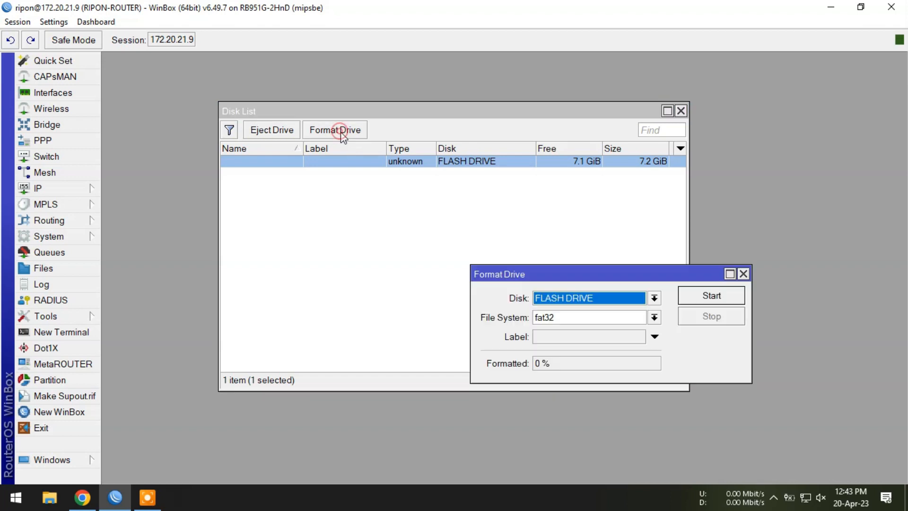
{"action": "left_click", "coordinate": [712, 293]}
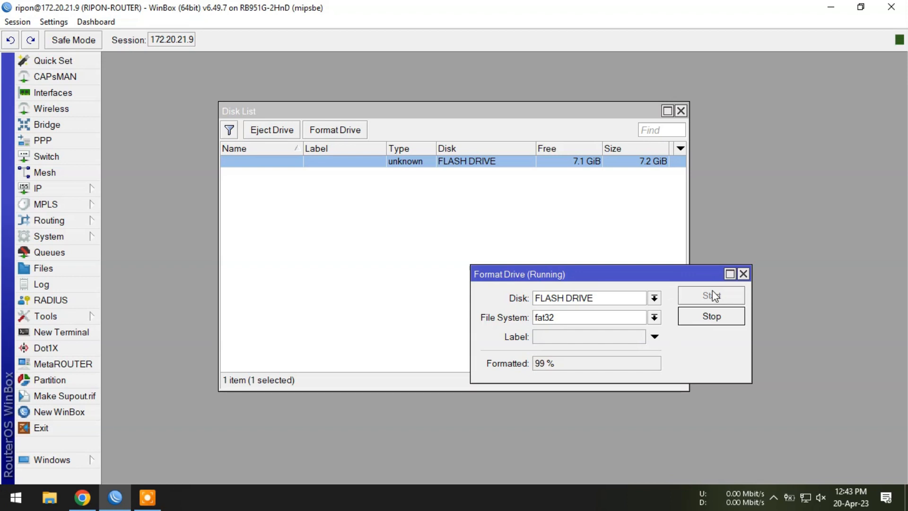
{"action": "left_click", "coordinate": [331, 281]}
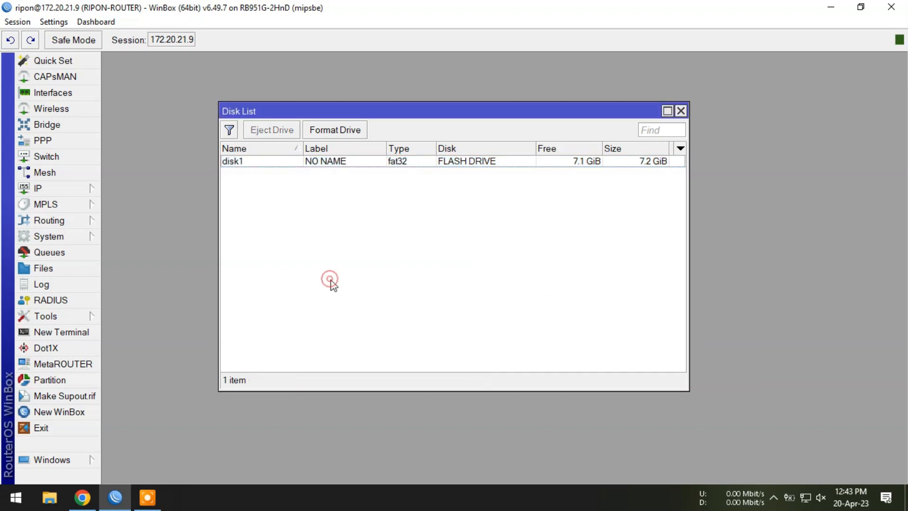
- Check the formatted flash drive's name in its disk properties without changing anything
{"action": "double_click", "coordinate": [254, 163]}
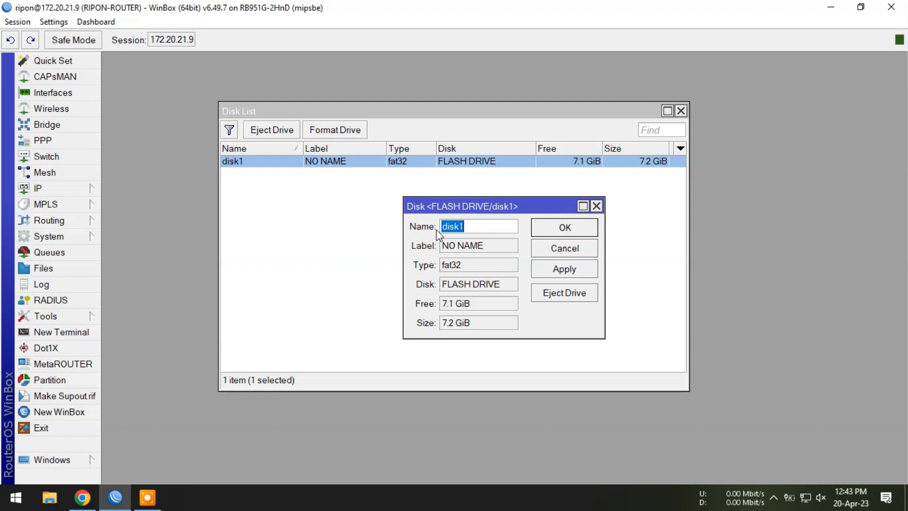
{"action": "left_click", "coordinate": [596, 206]}
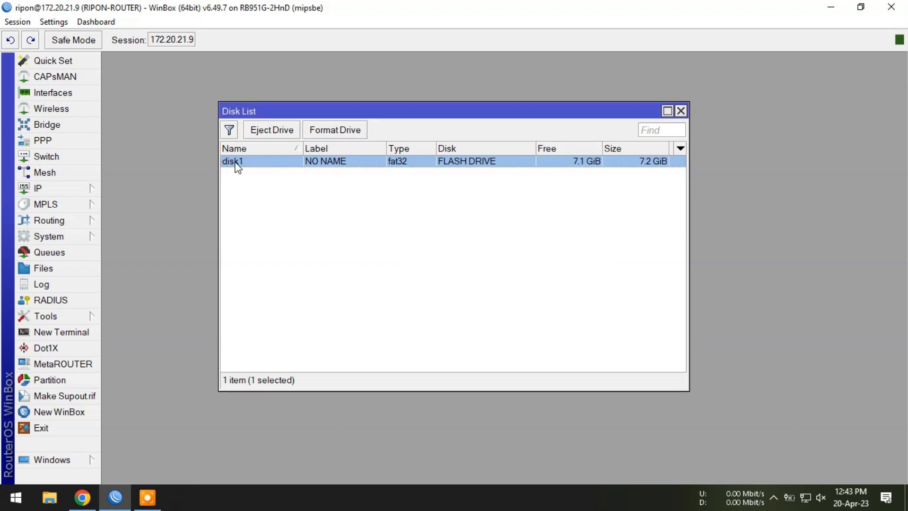
{"action": "left_click", "coordinate": [349, 231]}
- Set the disk logging action's file name to /disk1/log and its file count to 5
{"action": "left_click", "coordinate": [62, 239]}
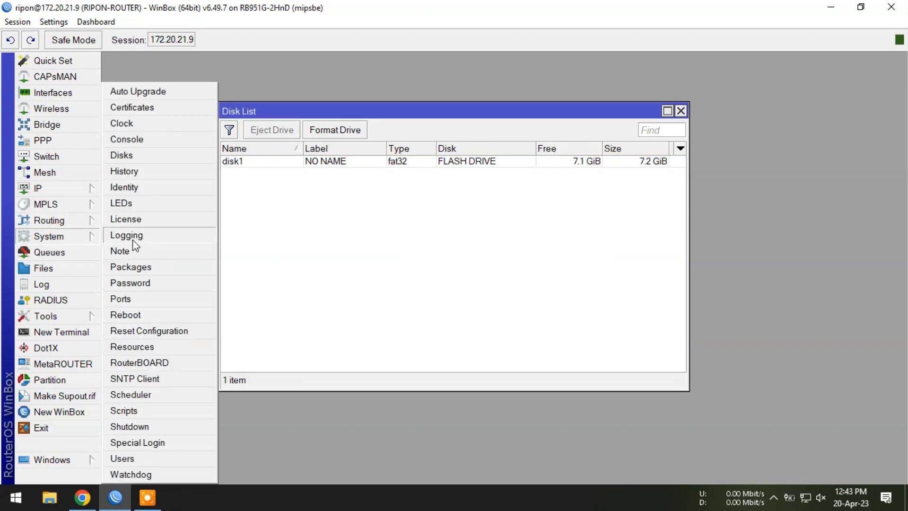
{"action": "left_click", "coordinate": [147, 237]}
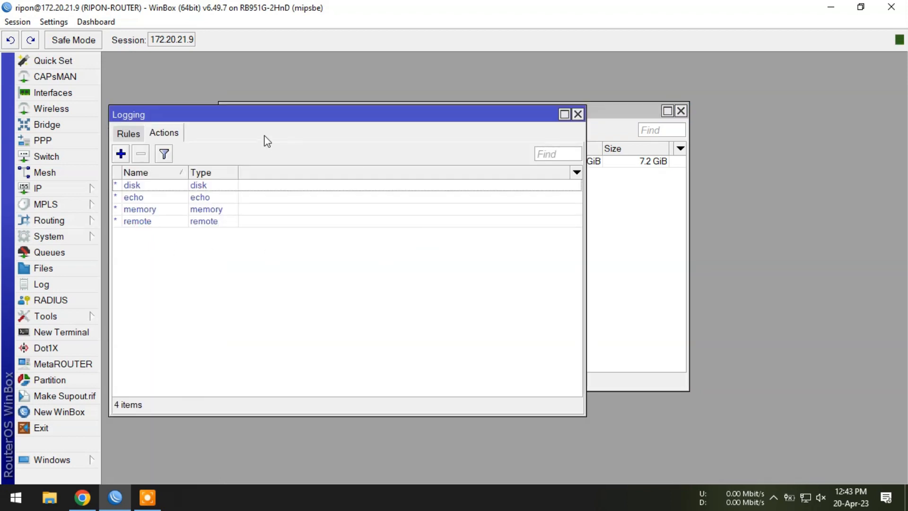
{"action": "left_click_drag", "start_coordinate": [246, 119], "coordinate": [495, 195]}
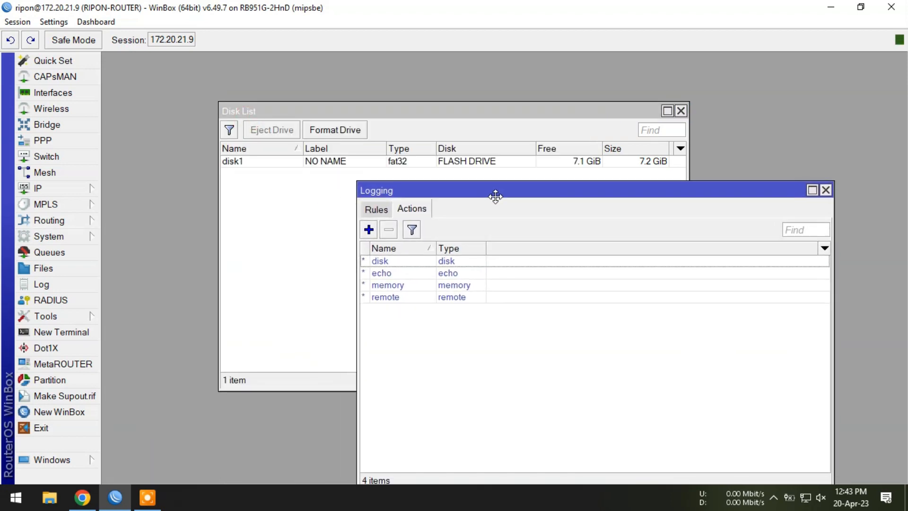
{"action": "double_click", "coordinate": [433, 264]}
{"action": "left_click", "coordinate": [591, 313]}
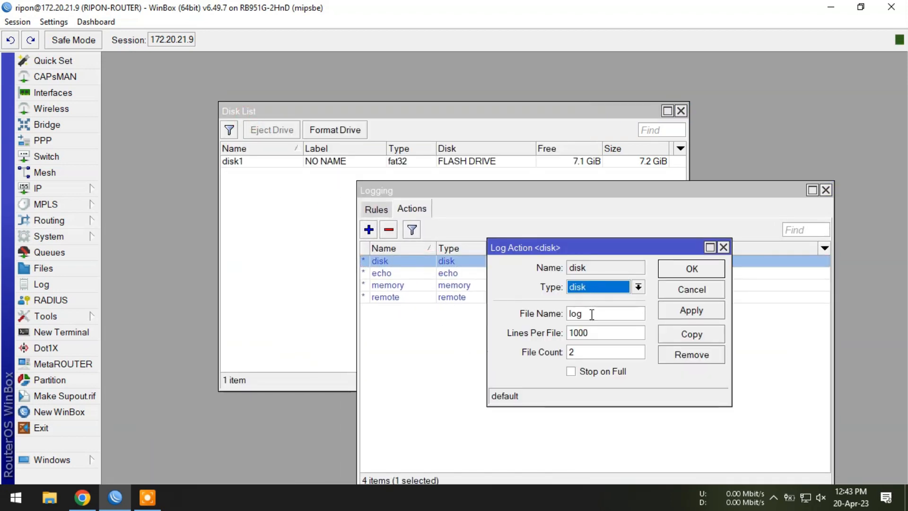
{"action": "key", "text": "Left"}
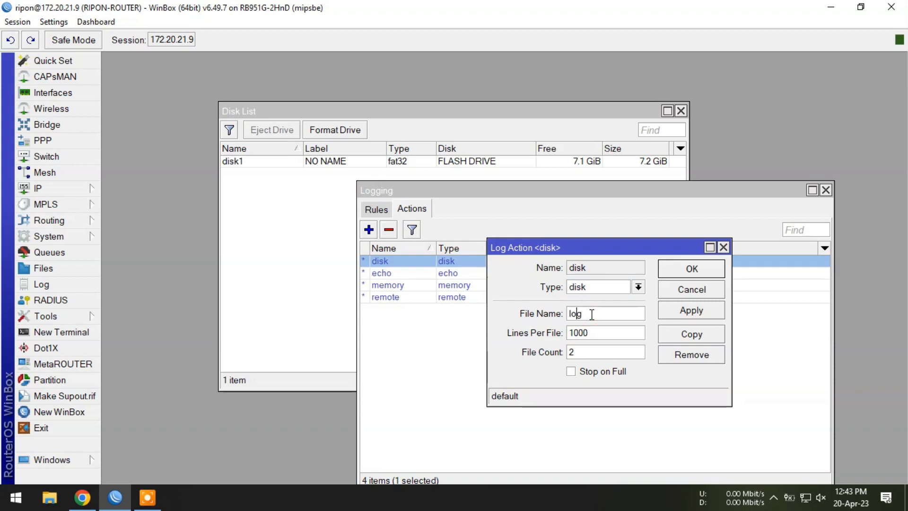
{"action": "key", "text": "Left"}
{"action": "key", "text": "Left"}
{"action": "type", "text": "/disk1/"}
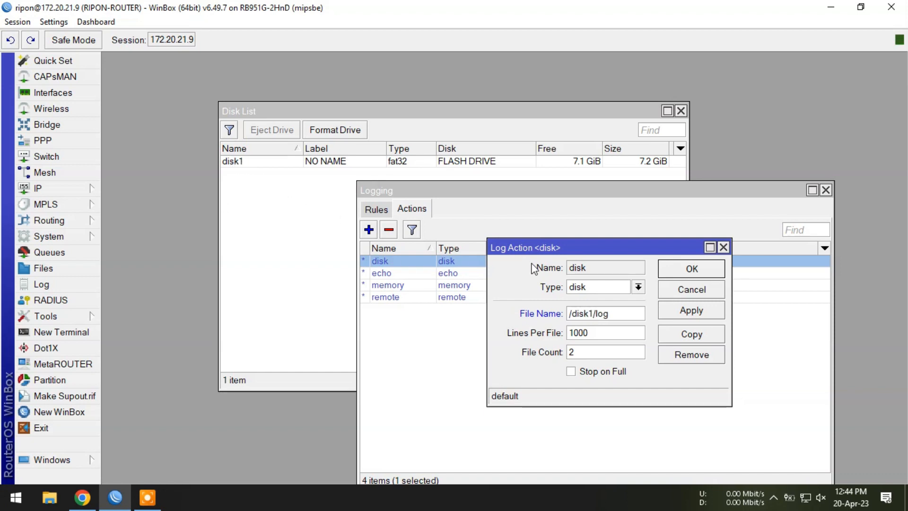
{"action": "left_click", "coordinate": [711, 315]}
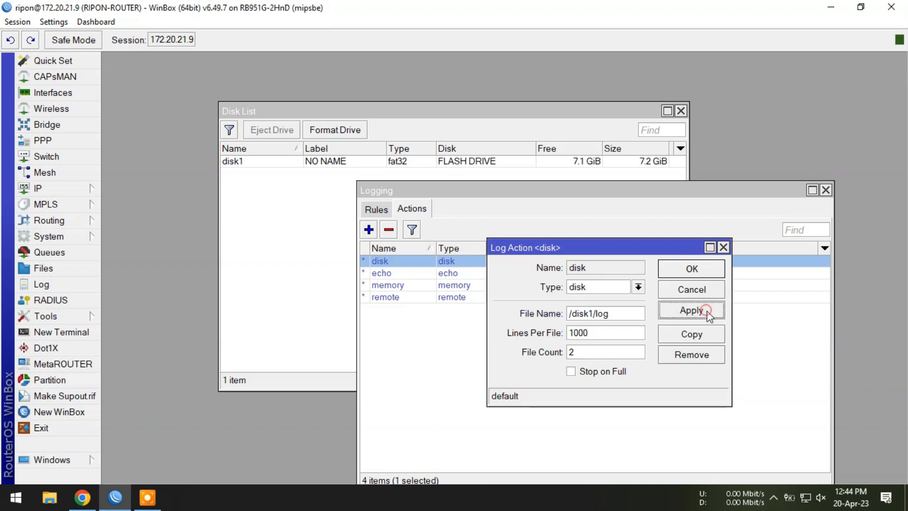
{"action": "double_click", "coordinate": [615, 352]}
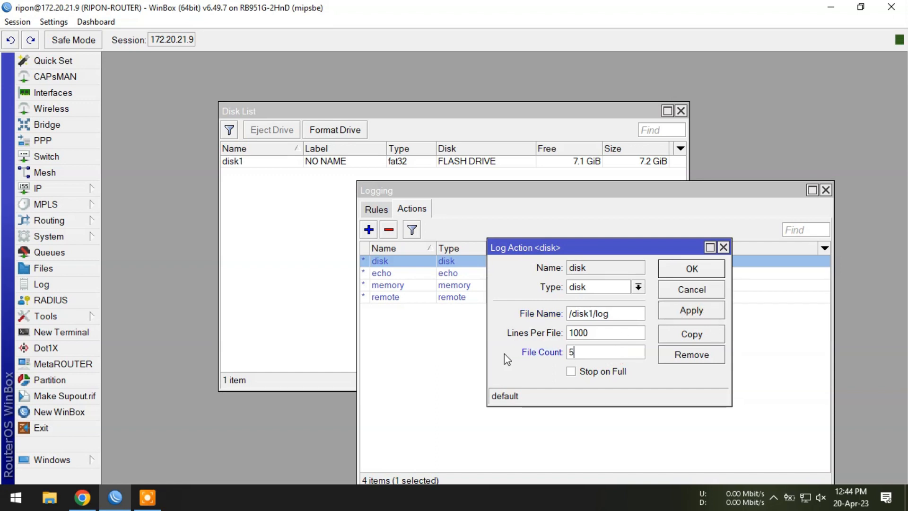
{"action": "left_click", "coordinate": [691, 269]}
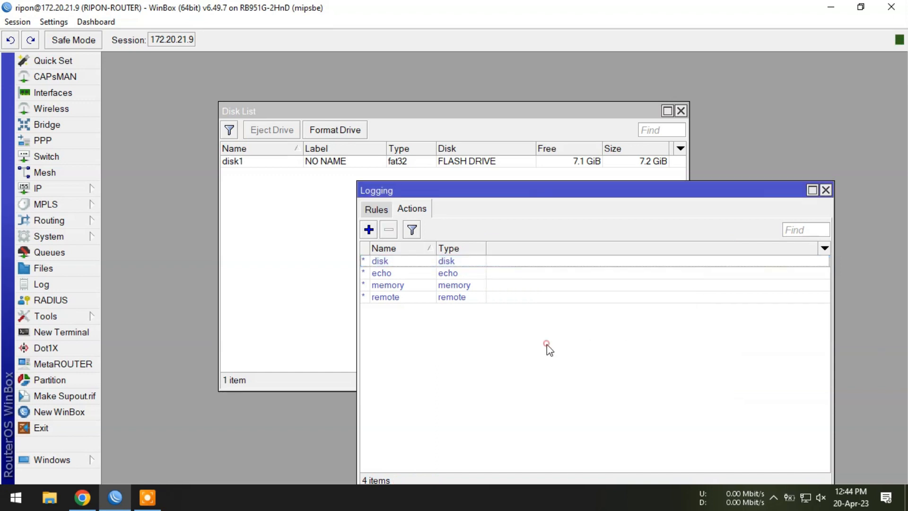
- Change the critical log rule's action to disk
{"action": "left_click", "coordinate": [377, 210]}
{"action": "double_click", "coordinate": [410, 261]}
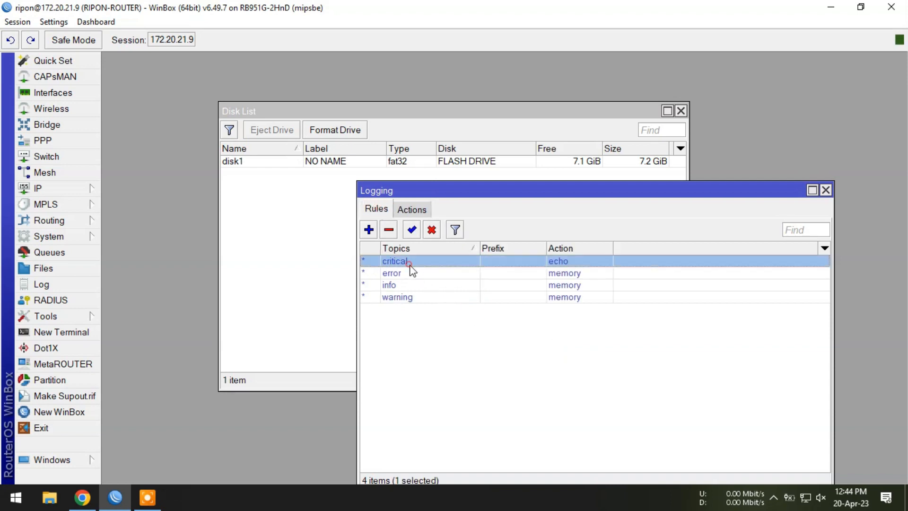
{"action": "left_click", "coordinate": [564, 300]}
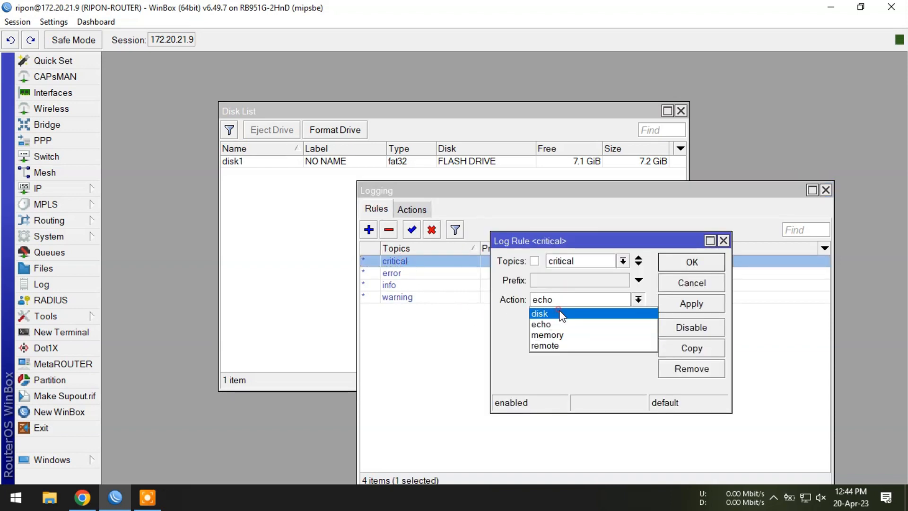
{"action": "left_click", "coordinate": [560, 313]}
{"action": "left_click", "coordinate": [692, 261]}
- Change the error log rule's action to disk
{"action": "double_click", "coordinate": [410, 272]}
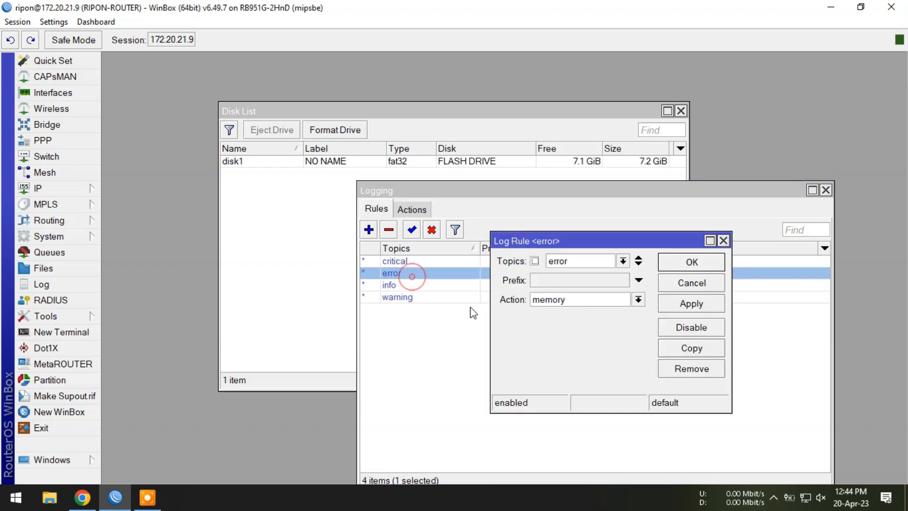
{"action": "left_click", "coordinate": [558, 300]}
{"action": "left_click", "coordinate": [551, 308]}
{"action": "left_click", "coordinate": [711, 260]}
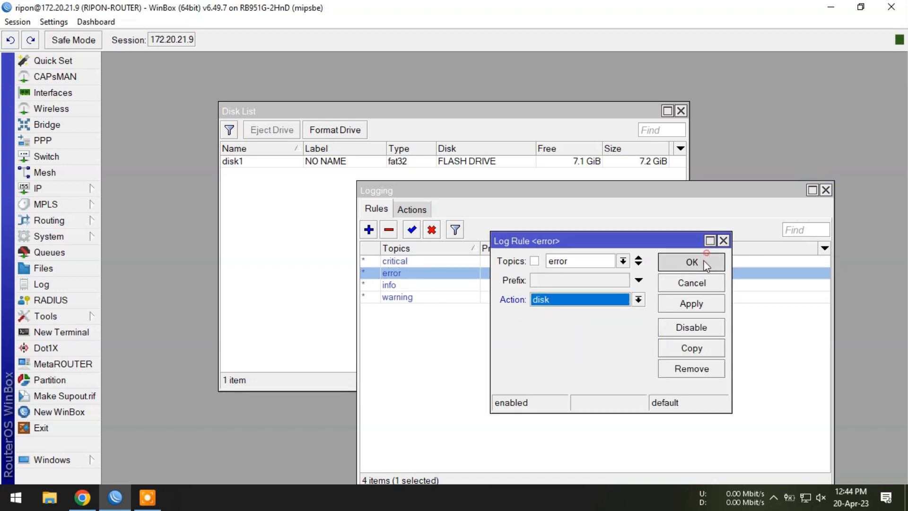
- Change the info log rule's action to disk
{"action": "double_click", "coordinate": [433, 284]}
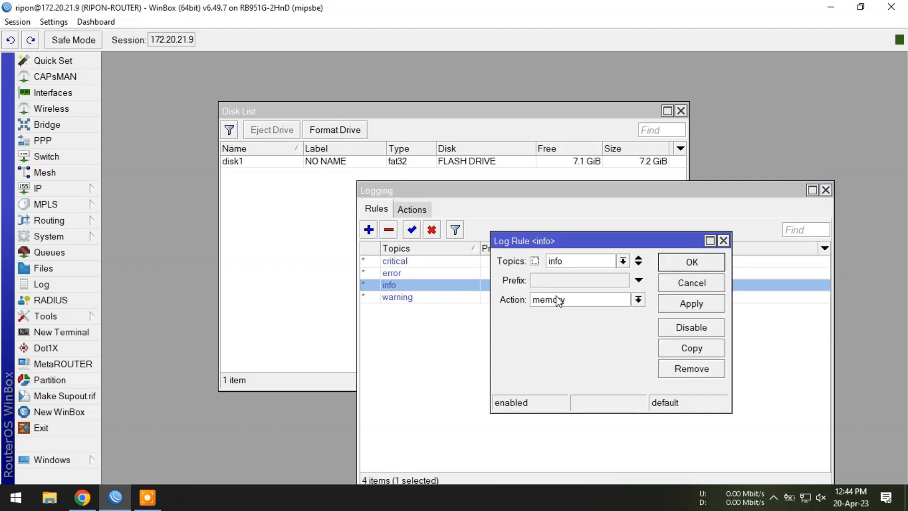
{"action": "left_click", "coordinate": [558, 300]}
{"action": "left_click", "coordinate": [551, 312]}
{"action": "left_click", "coordinate": [690, 262]}
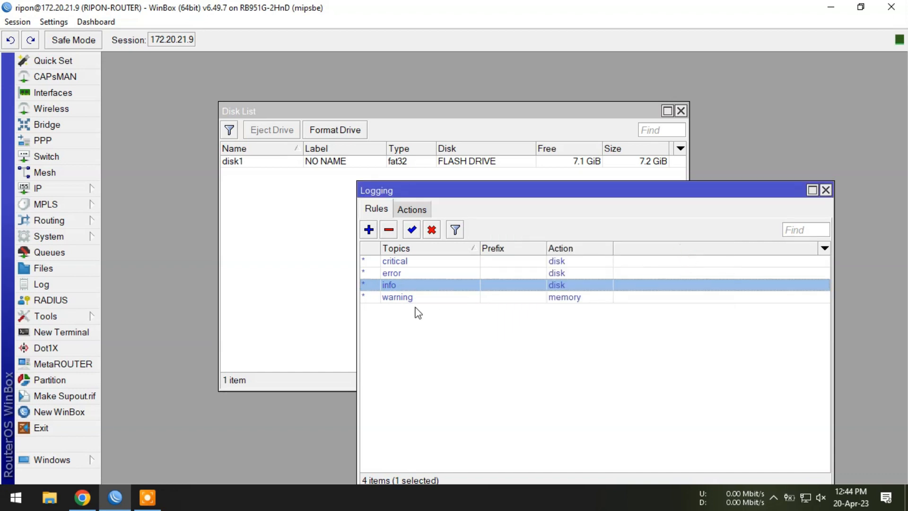
- Change the warning log rule's action to disk
{"action": "double_click", "coordinate": [408, 298]}
{"action": "left_click", "coordinate": [558, 300]}
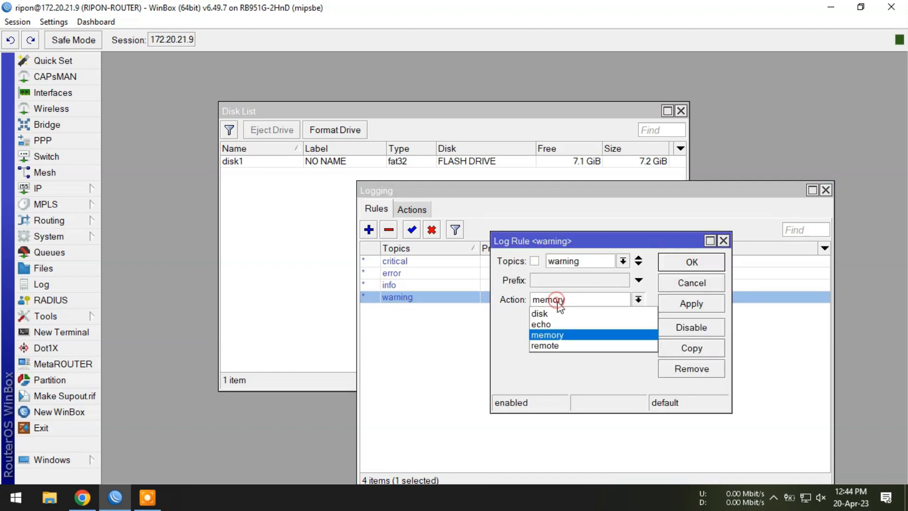
{"action": "left_click", "coordinate": [550, 310]}
{"action": "left_click", "coordinate": [690, 261]}
{"action": "left_click", "coordinate": [534, 362]}
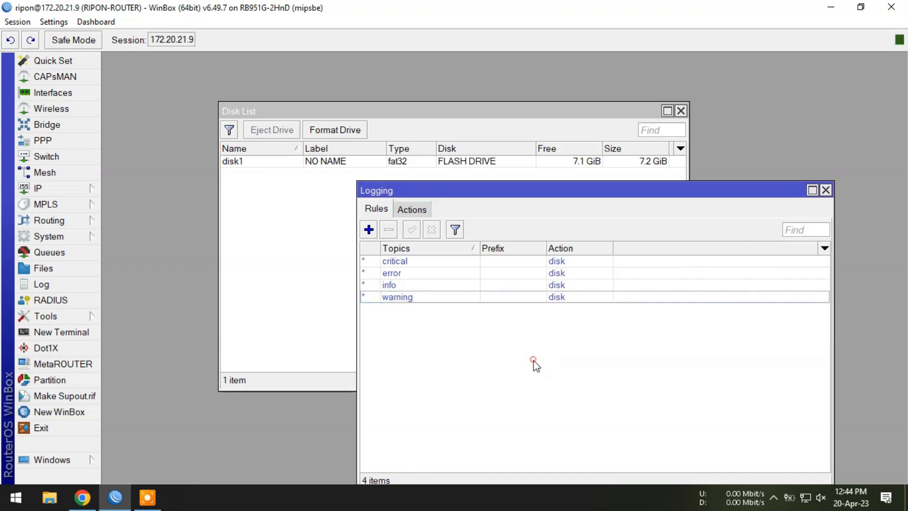
- Open the router's log beside its file list and select disk1/log.0.txt to inspect the log file on the flash drive
{"action": "left_click", "coordinate": [43, 284]}
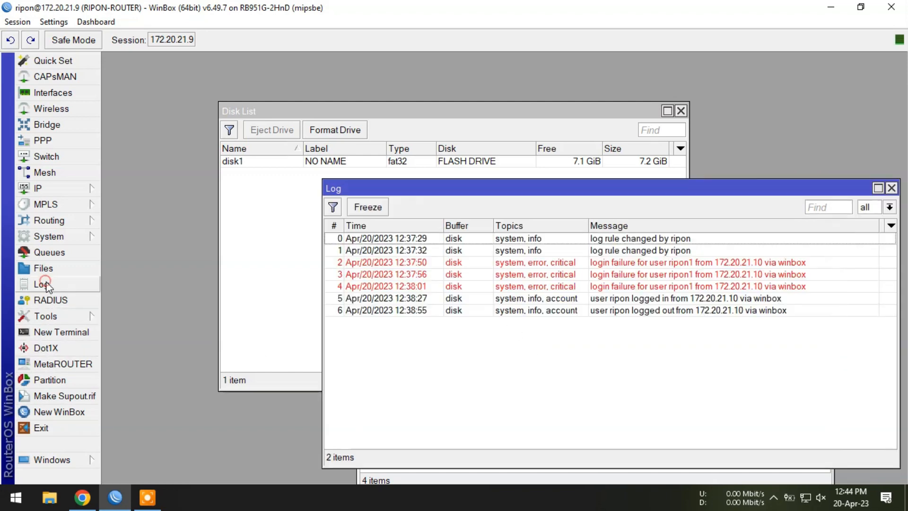
{"action": "left_click_drag", "start_coordinate": [414, 194], "coordinate": [210, 192]}
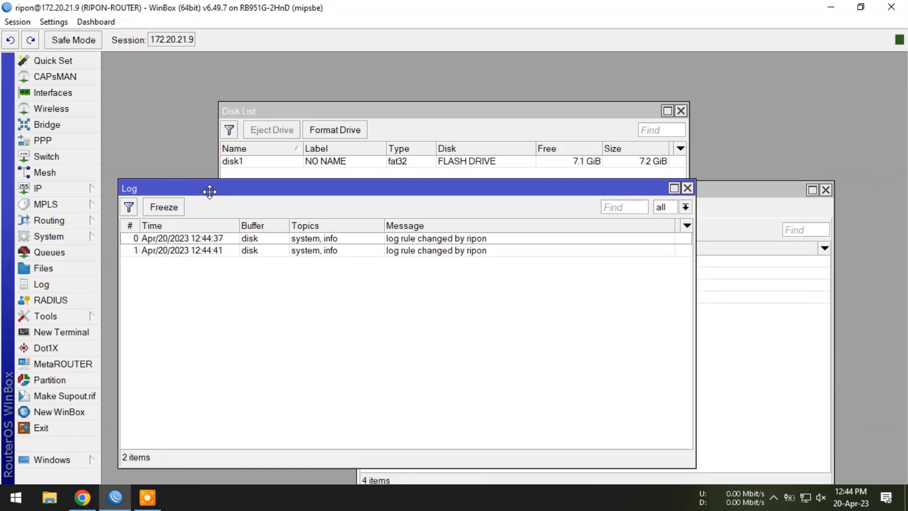
{"action": "left_click", "coordinate": [60, 267]}
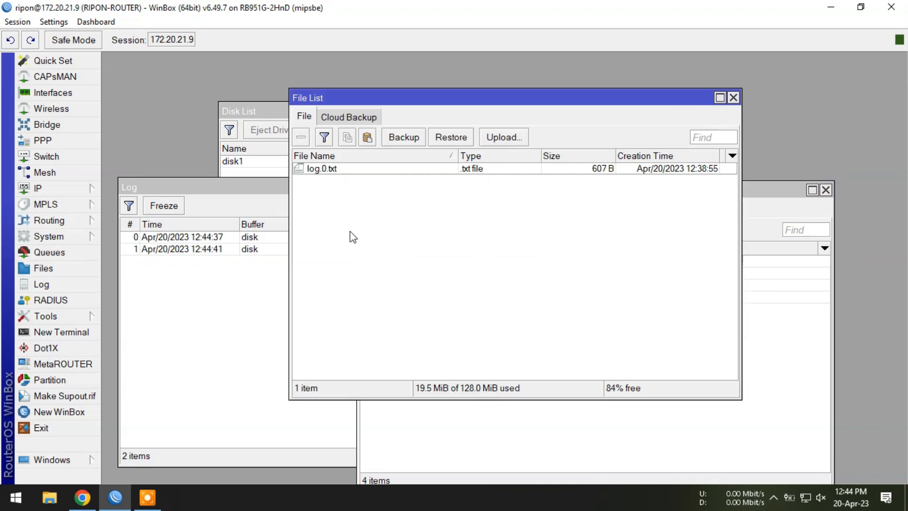
{"action": "left_click", "coordinate": [349, 182]}
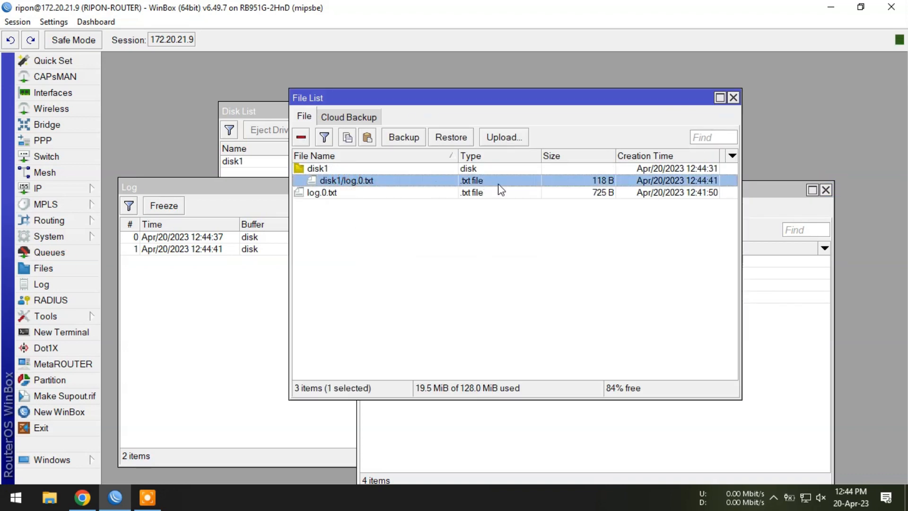
- Open a new WinBox login window and try to connect to 172.20.21.9 with a deliberately wrong login name
{"action": "left_click", "coordinate": [89, 411]}
{"action": "left_click_drag", "start_coordinate": [419, 86], "coordinate": [631, 236]}
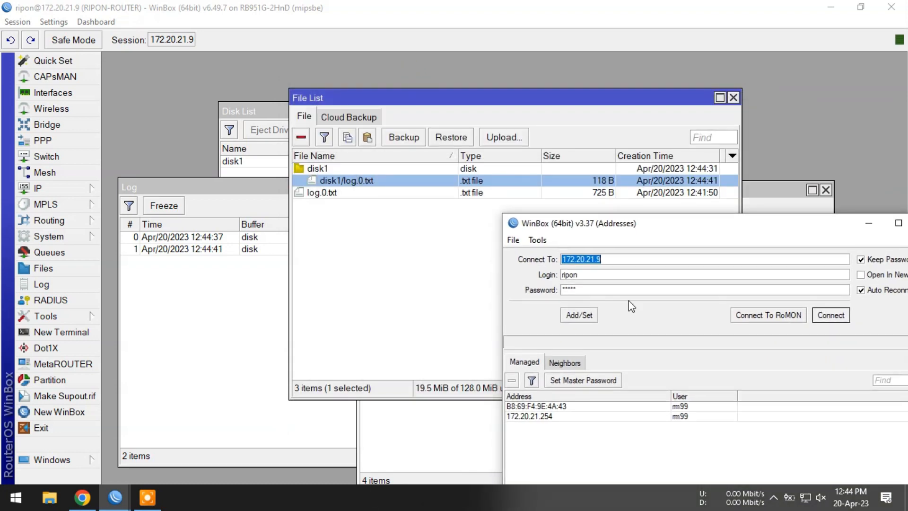
{"action": "left_click", "coordinate": [622, 275]}
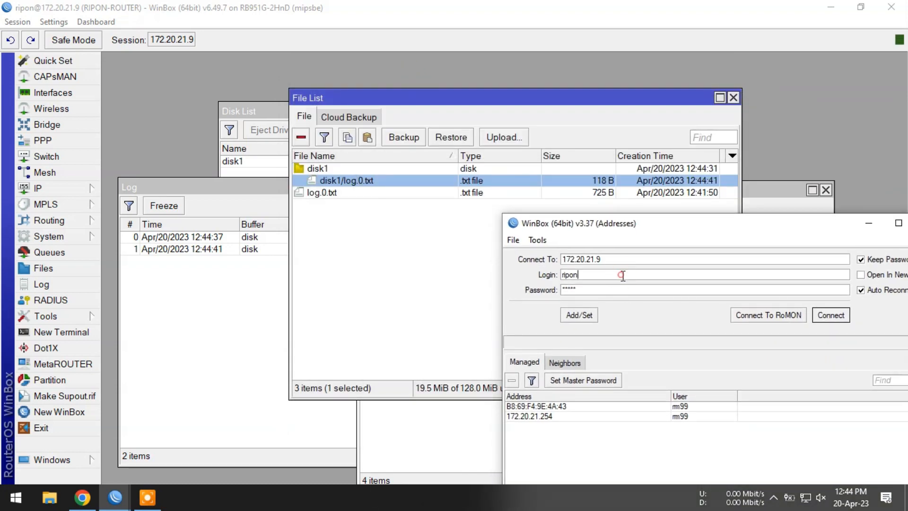
{"action": "left_click", "coordinate": [820, 320]}
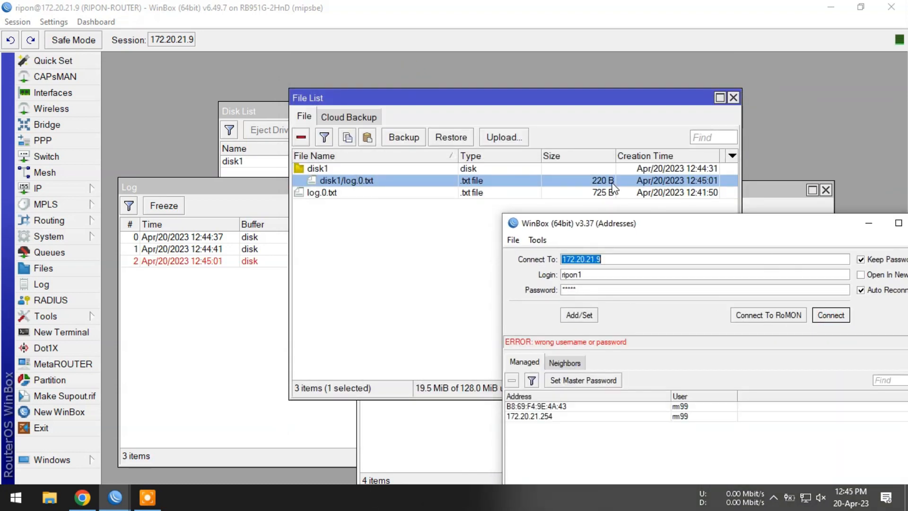
- Retry the connection to 172.20.21.9 with the same wrong login name, and minimize the login window
{"action": "left_click", "coordinate": [844, 321]}
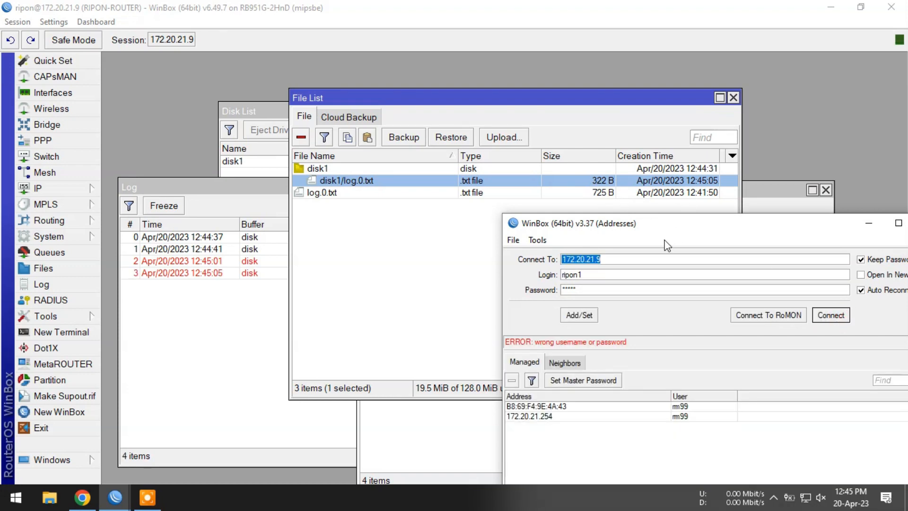
{"action": "left_click_drag", "start_coordinate": [668, 223], "coordinate": [589, 210]}
{"action": "left_click", "coordinate": [780, 213]}
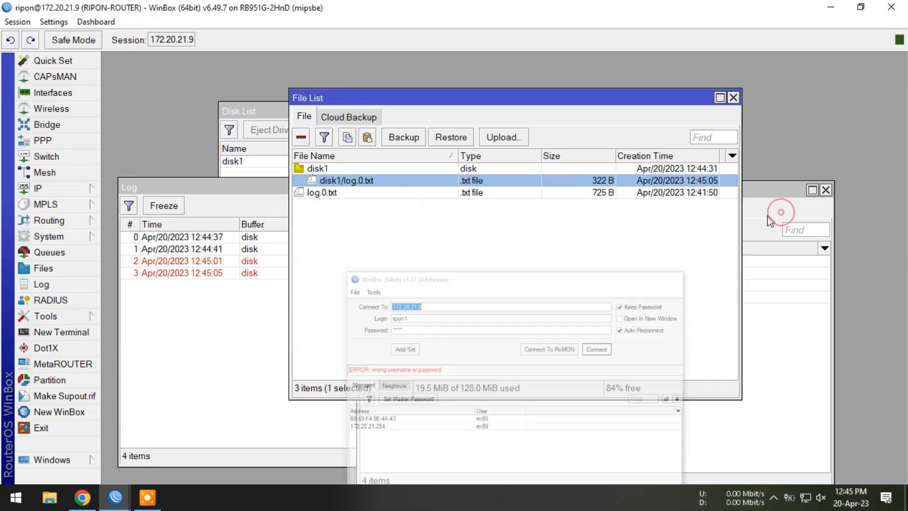
- Copy disk1/log.0.txt from the router's file list to the Windows desktop and open the copy in Notepad++
{"action": "left_click", "coordinate": [389, 229]}
{"action": "left_click", "coordinate": [350, 182]}
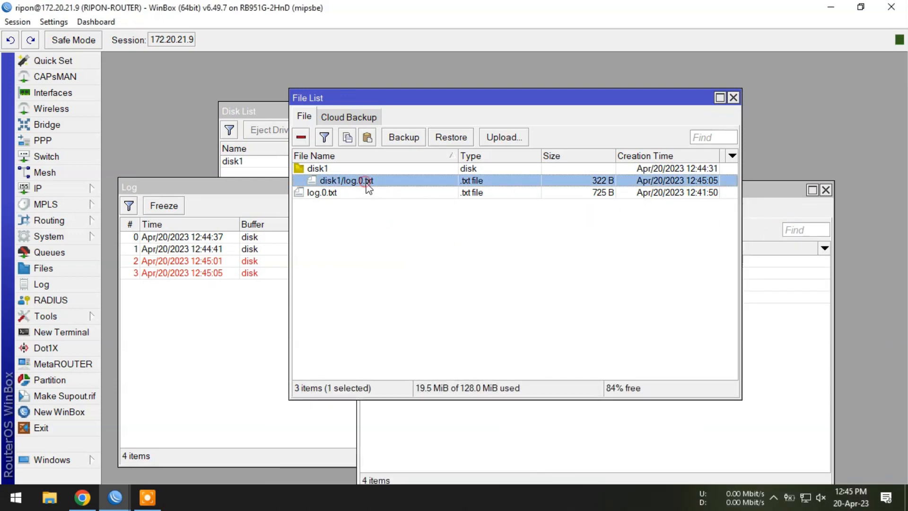
{"action": "left_click", "coordinate": [346, 141]}
{"action": "left_click", "coordinate": [831, 7]}
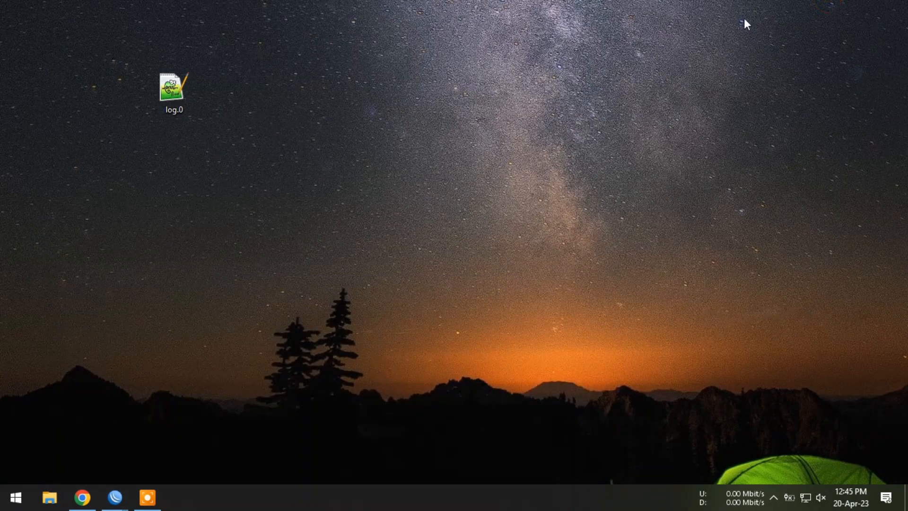
{"action": "right_click", "coordinate": [366, 82]}
{"action": "left_click", "coordinate": [414, 141]}
{"action": "left_click", "coordinate": [414, 142]}
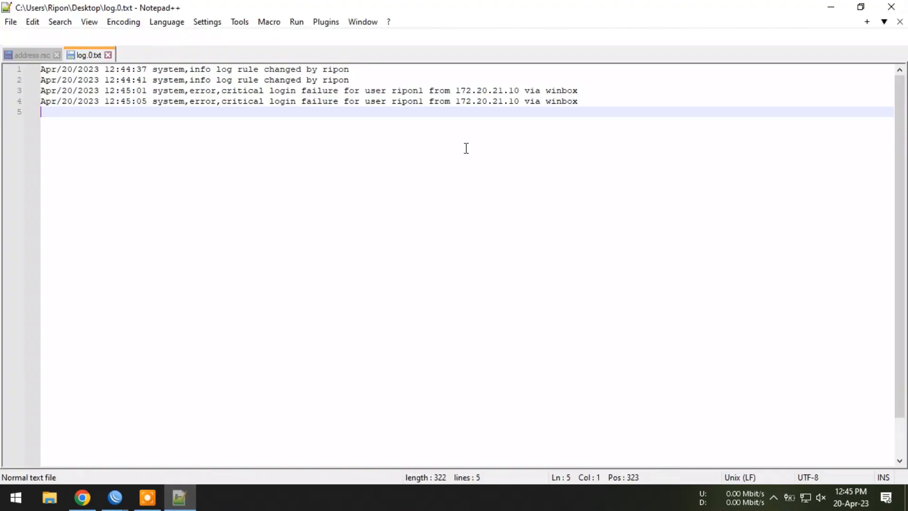
- Highlight the login failure entries in log.0.txt to examine them, and minimize the text editor
{"action": "left_click_drag", "start_coordinate": [583, 102], "coordinate": [26, 90]}
{"action": "left_click", "coordinate": [295, 116]}
{"action": "left_click", "coordinate": [828, 11]}
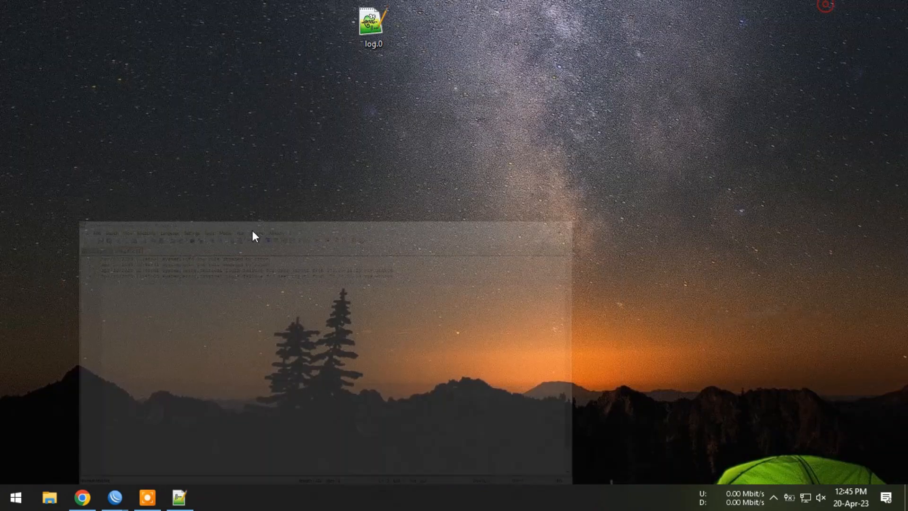